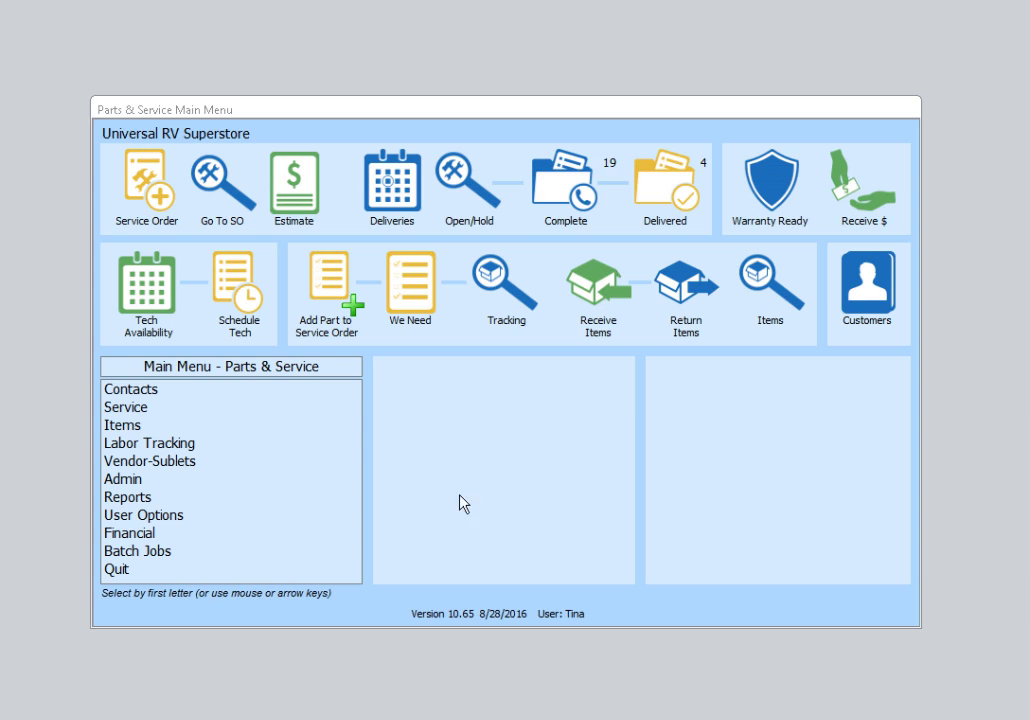
- Start a new service order with Customer as default payer and open Find Customer
{"action": "left_click", "coordinate": [141, 174]}
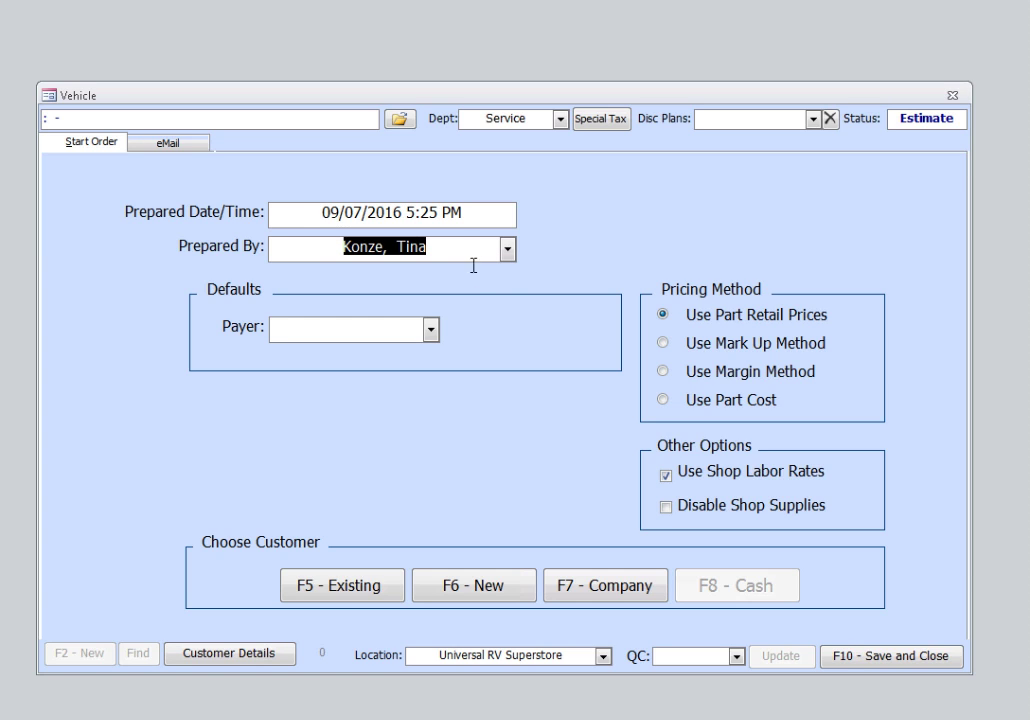
{"action": "left_click", "coordinate": [430, 330]}
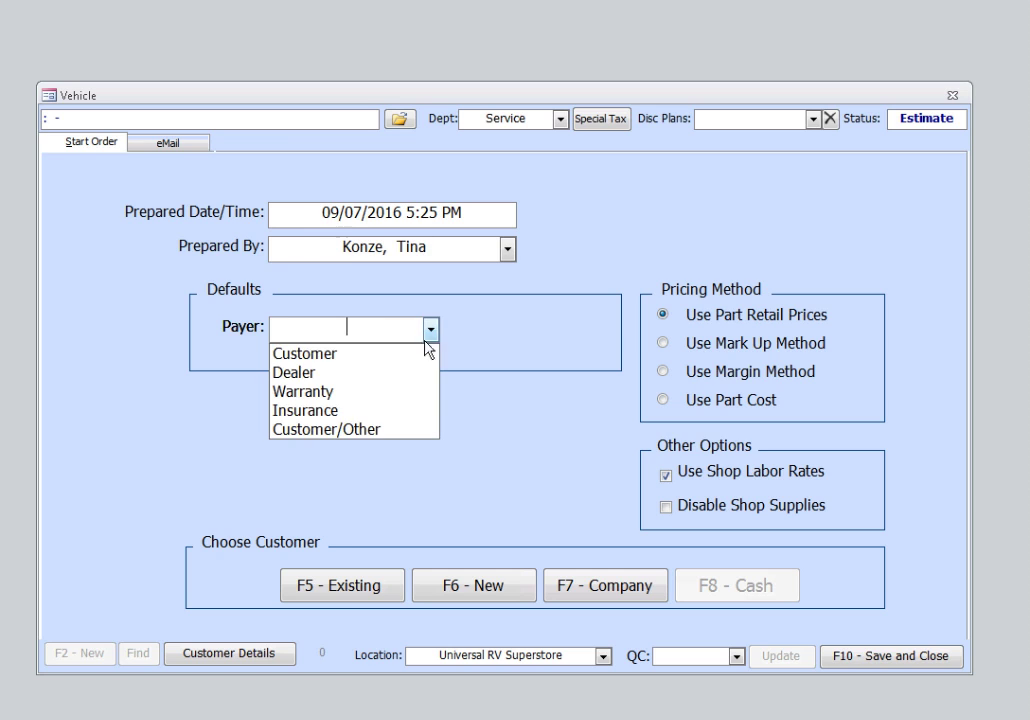
{"action": "left_click", "coordinate": [362, 354]}
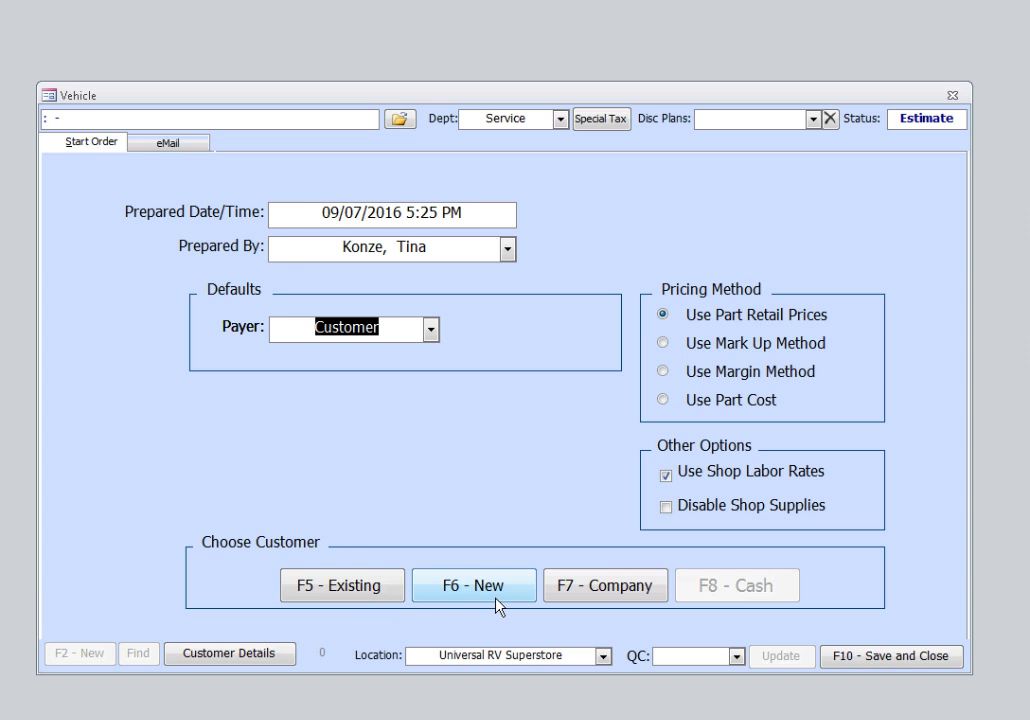
{"action": "left_click", "coordinate": [375, 592]}
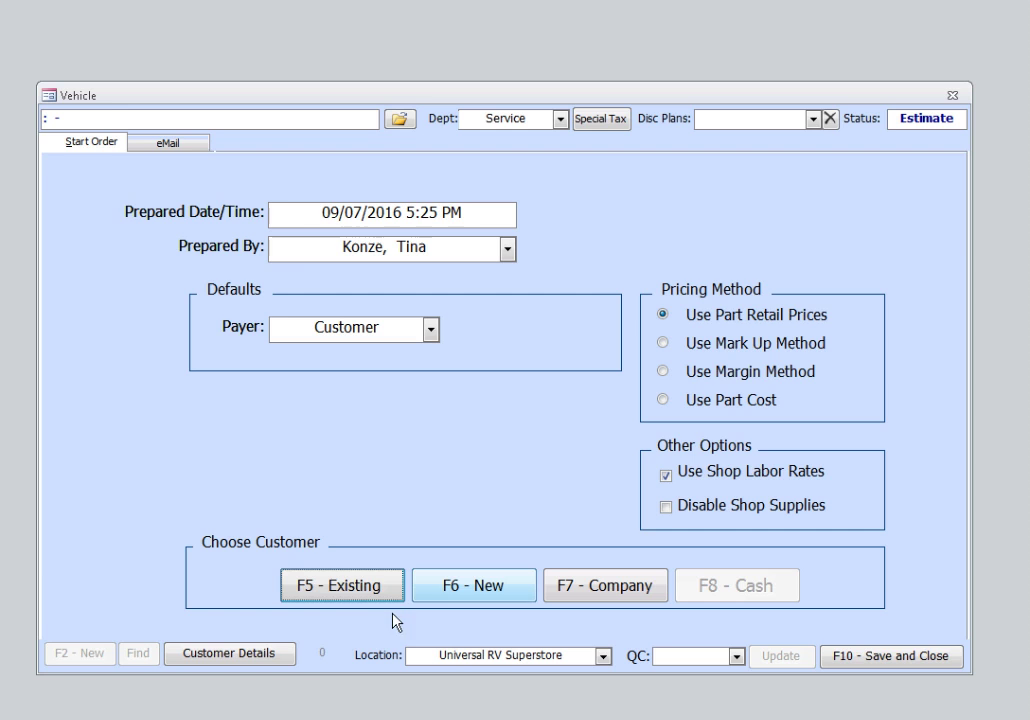
{"action": "left_click", "coordinate": [352, 598]}
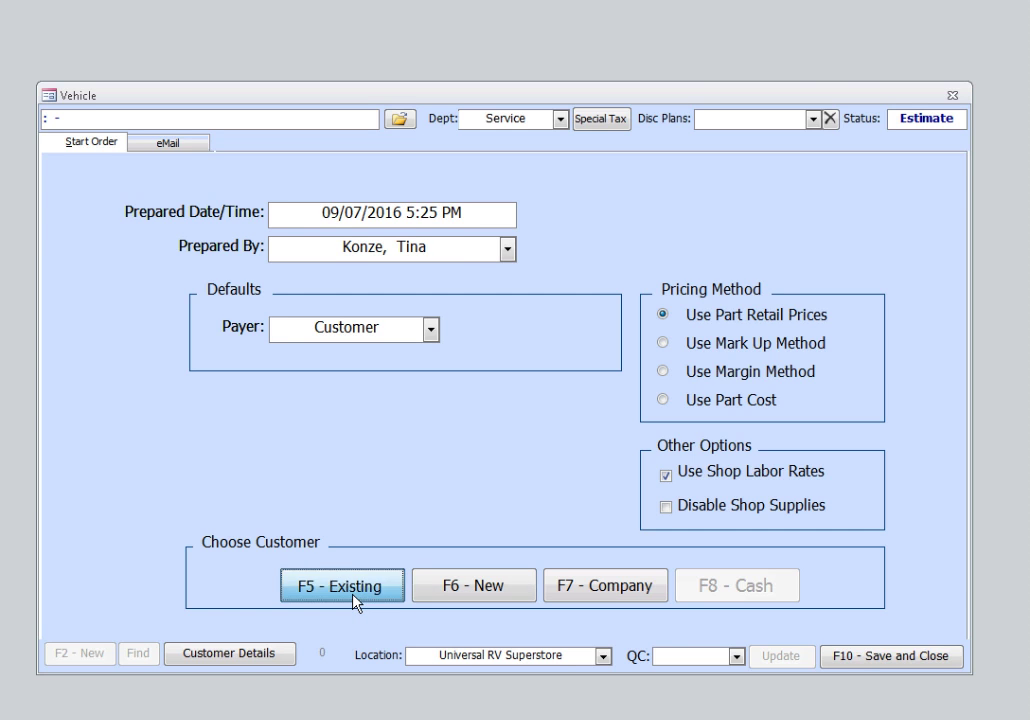
- Search last names beginning 'mc' and attach the matching customer to the order
{"action": "type", "text": "mc"}
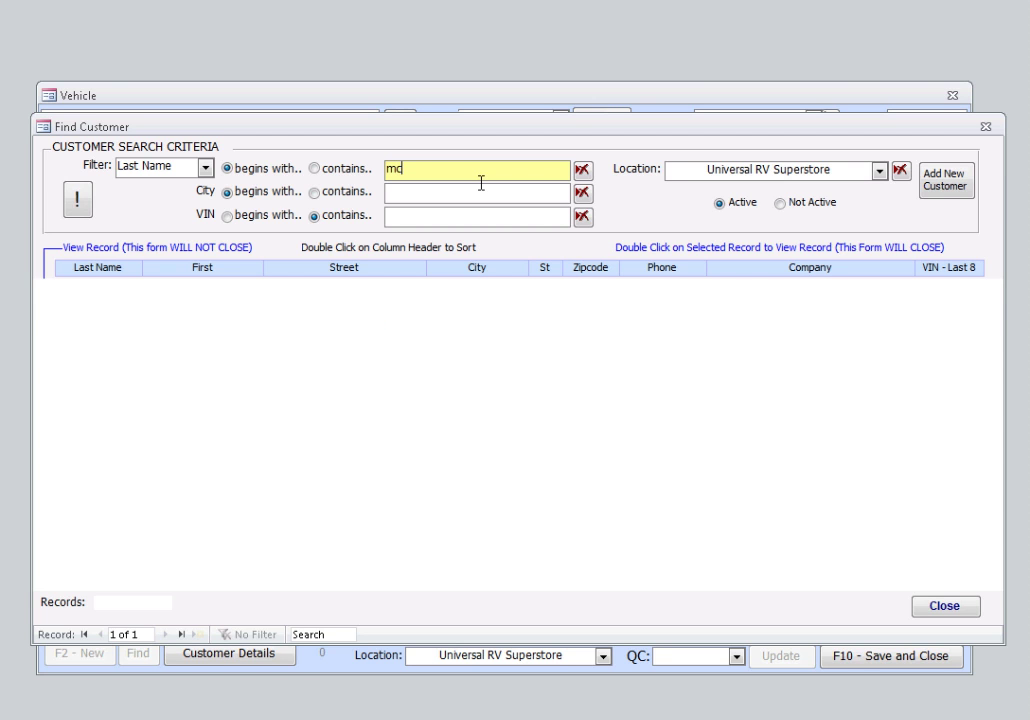
{"action": "key", "text": "Tab"}
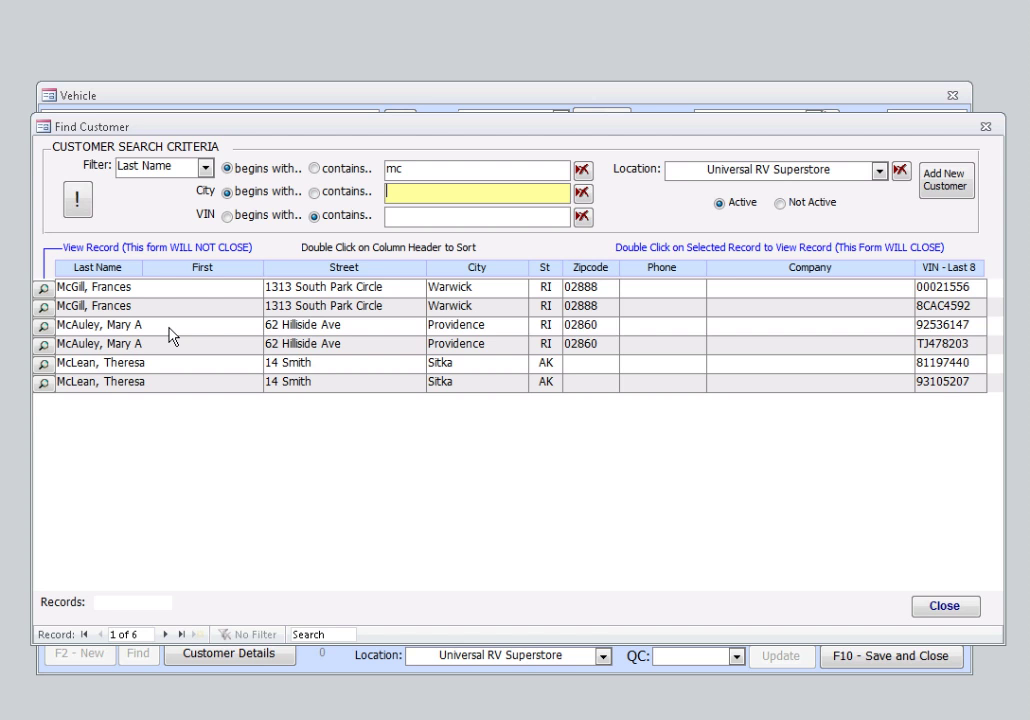
{"action": "double_click", "coordinate": [122, 347]}
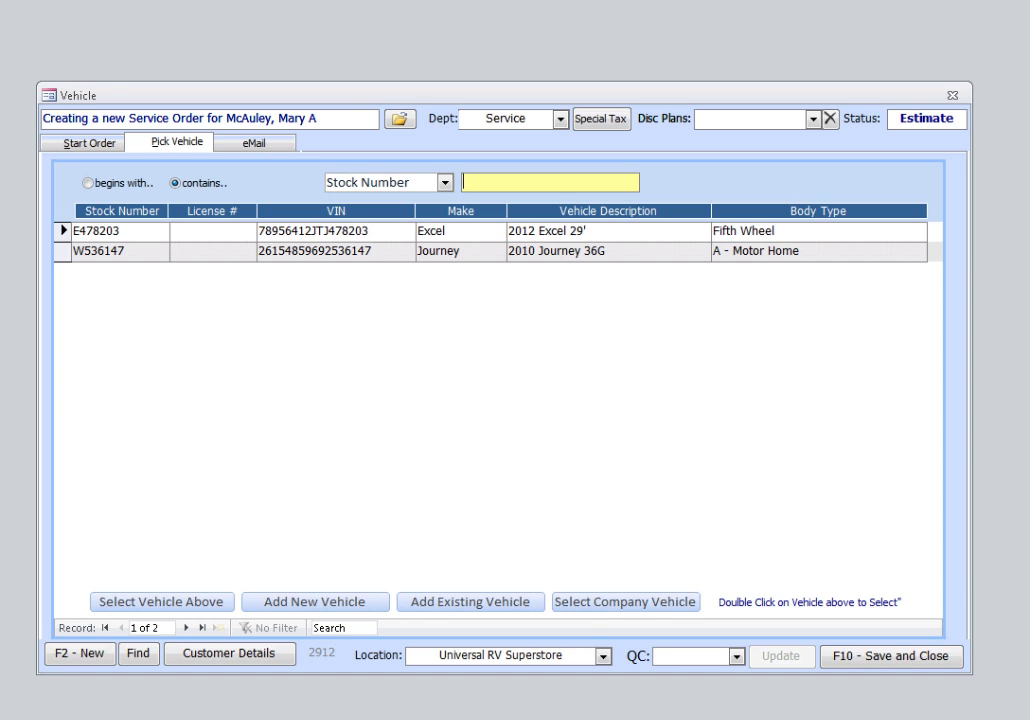
- Select the 2010 Journey 36G (W536147) as the order's vehicle
{"action": "left_click", "coordinate": [200, 262]}
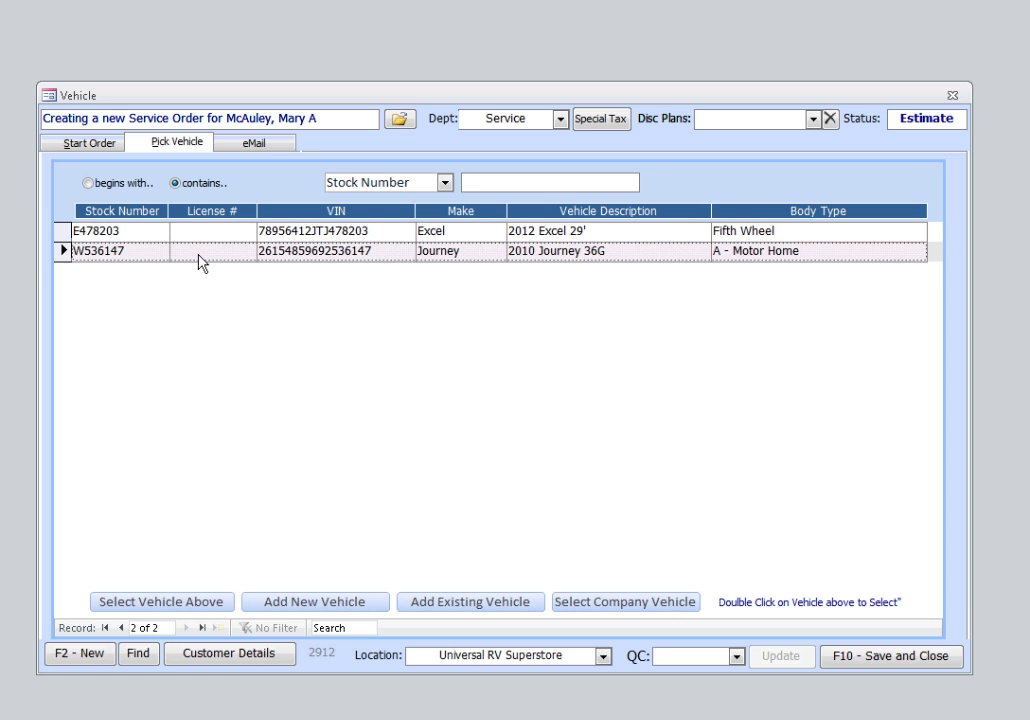
{"action": "left_click", "coordinate": [162, 602]}
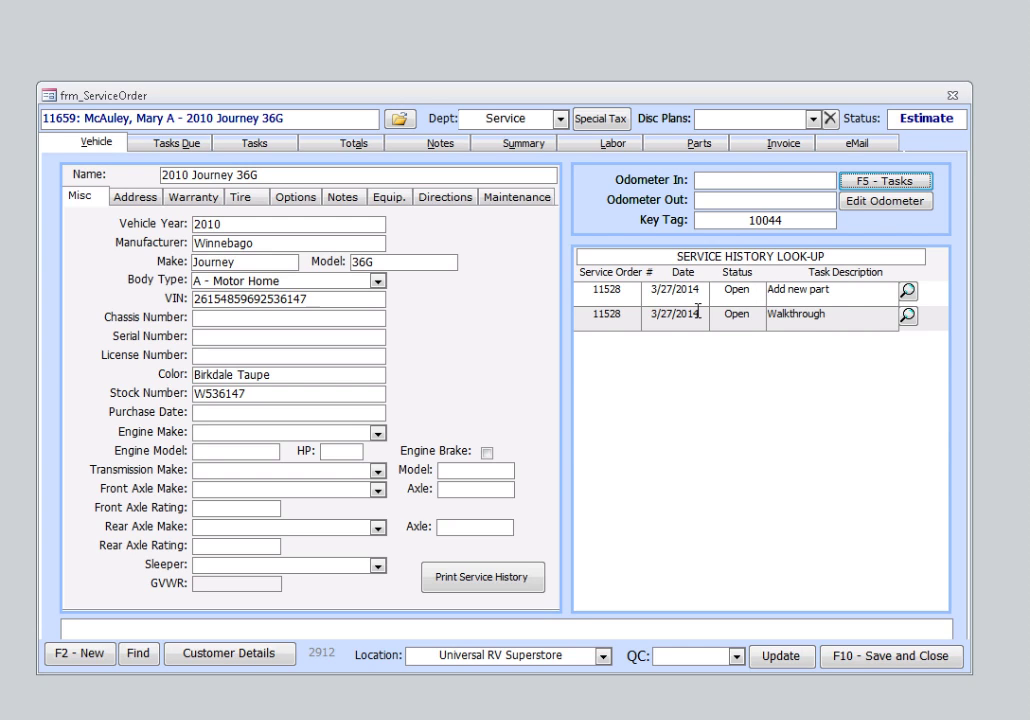
{"action": "left_click", "coordinate": [908, 292]}
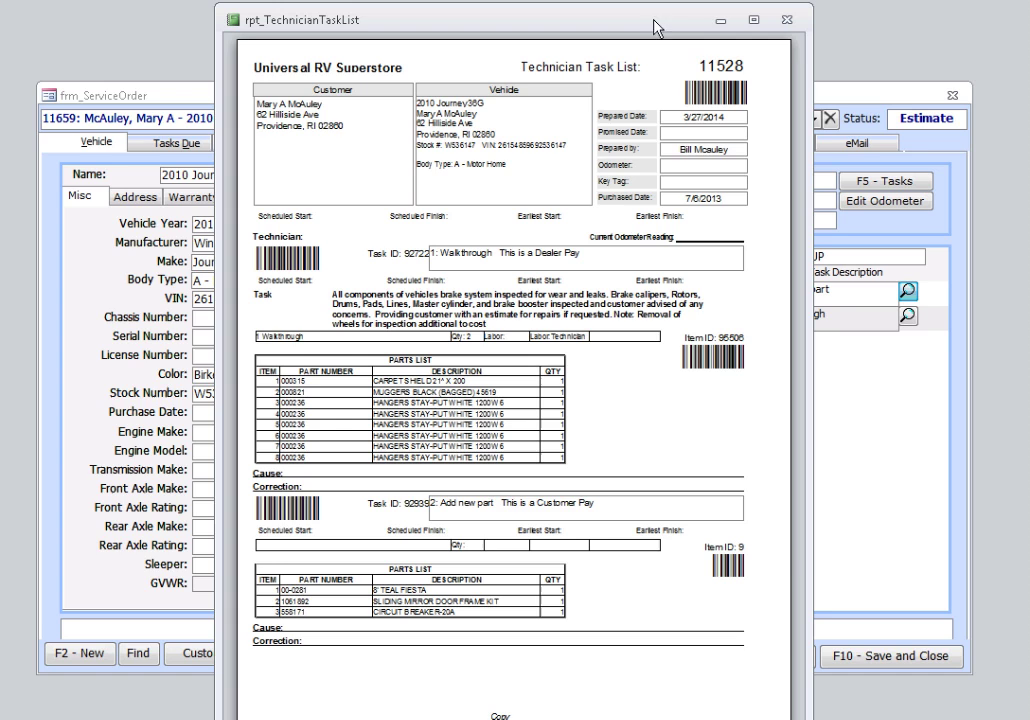
{"action": "left_click", "coordinate": [787, 19]}
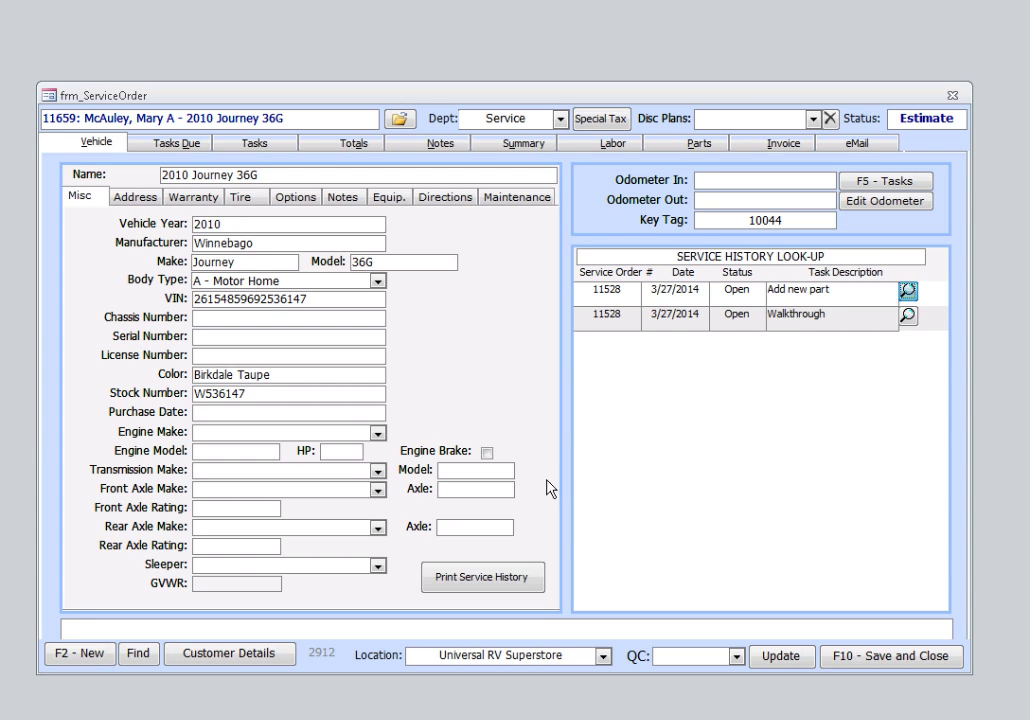
{"action": "left_click", "coordinate": [500, 587]}
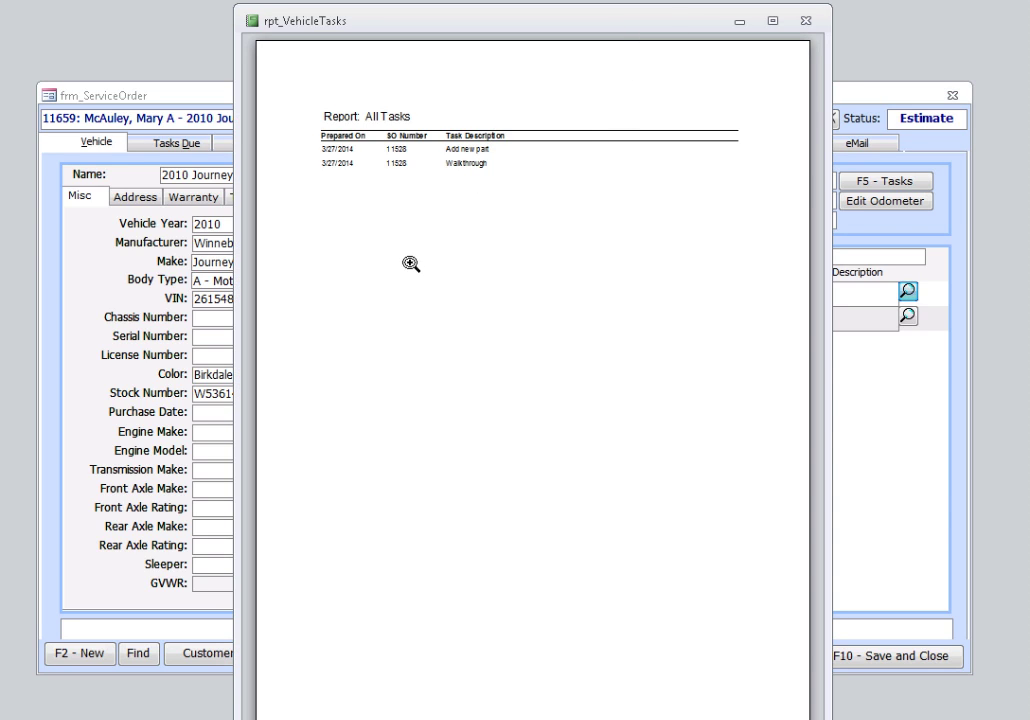
{"action": "left_click", "coordinate": [805, 20]}
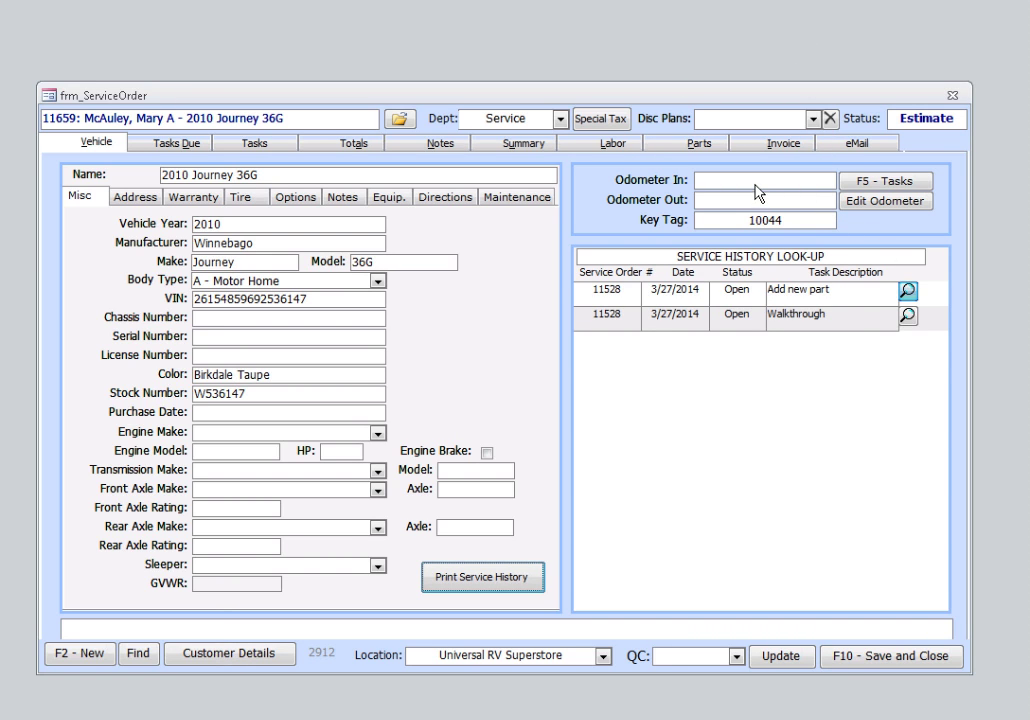
- Enter 15243 as the odometer-in reading and go to the order's Tasks page
{"action": "left_click", "coordinate": [785, 182]}
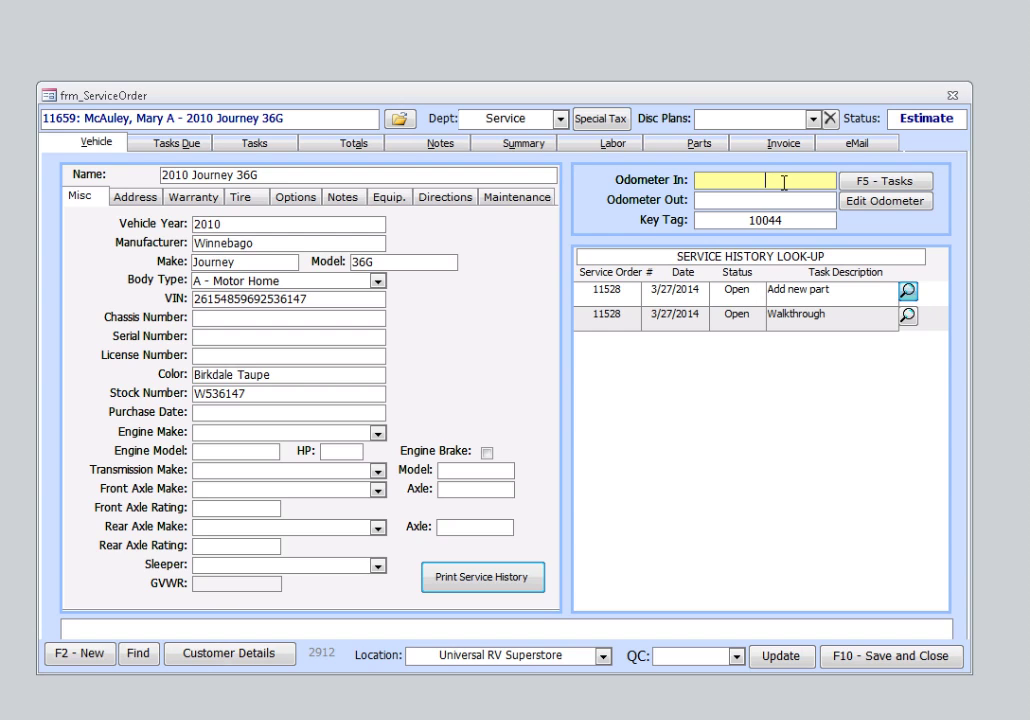
{"action": "type", "text": "15243"}
{"action": "left_click", "coordinate": [887, 184]}
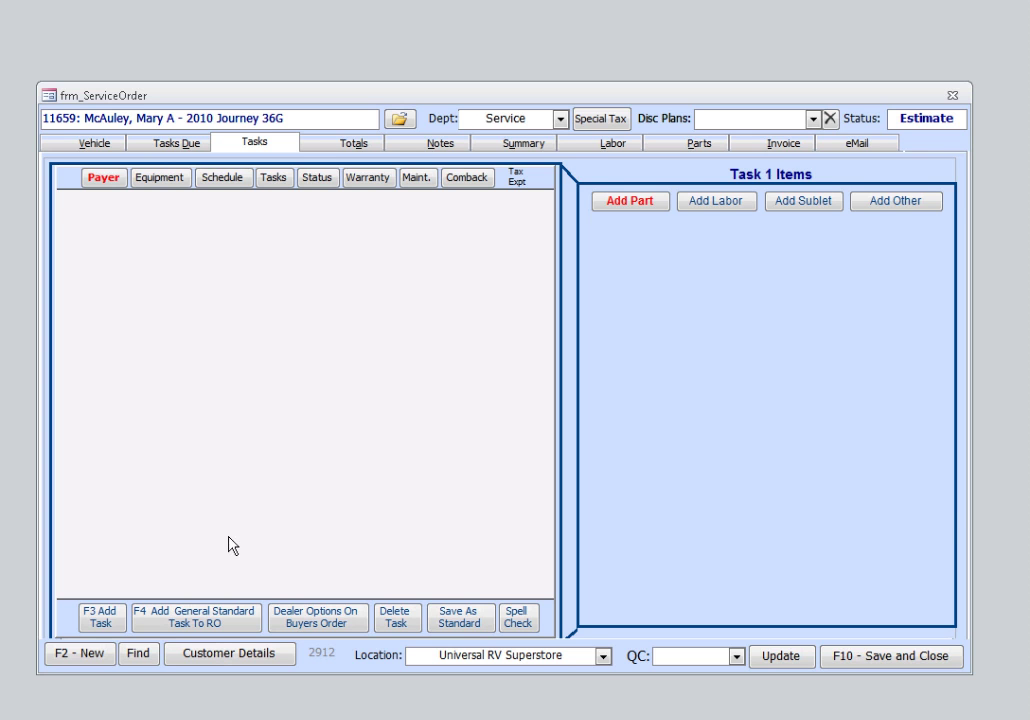
- Add the Winterize the Vehicle standard task and review its 2-hour technician labor line
{"action": "left_click", "coordinate": [167, 618]}
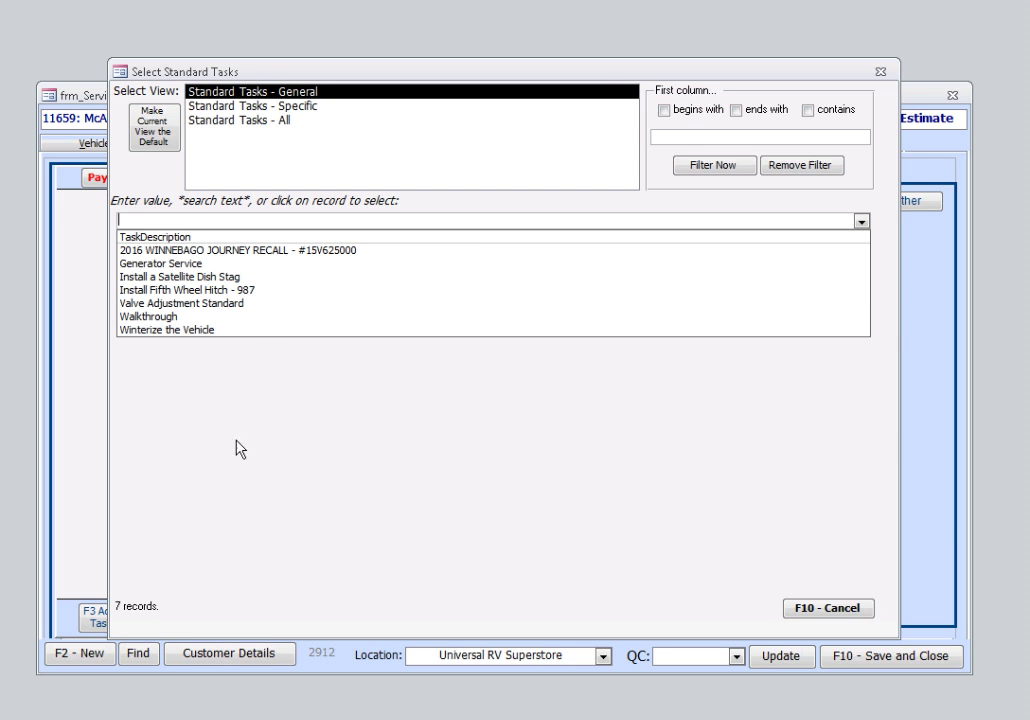
{"action": "left_click", "coordinate": [205, 330]}
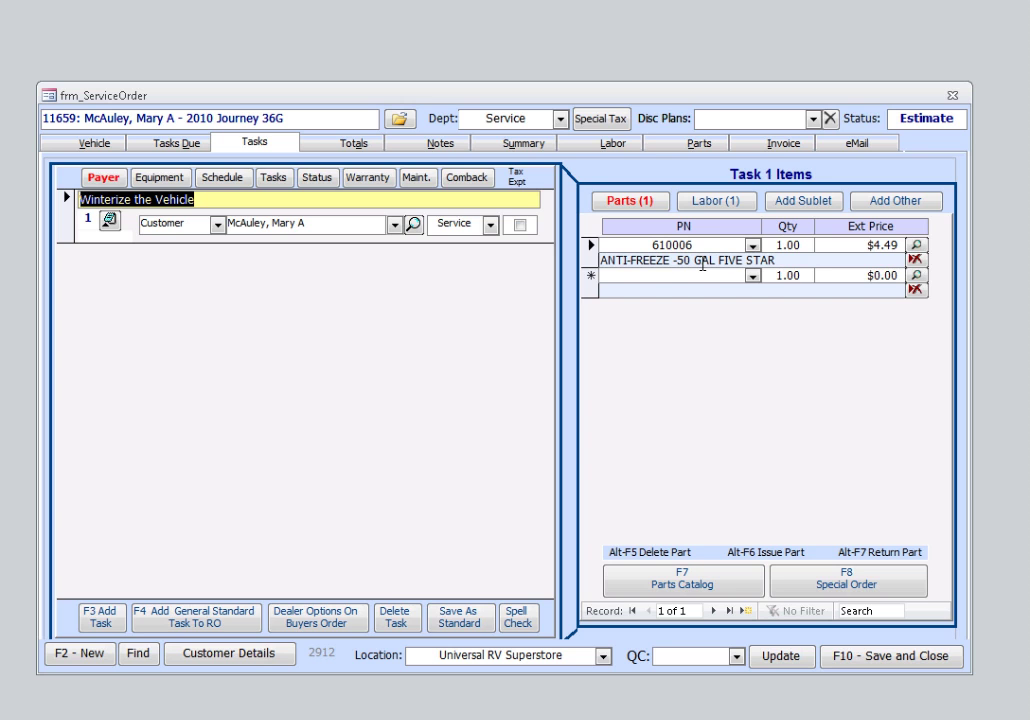
{"action": "left_click", "coordinate": [733, 205]}
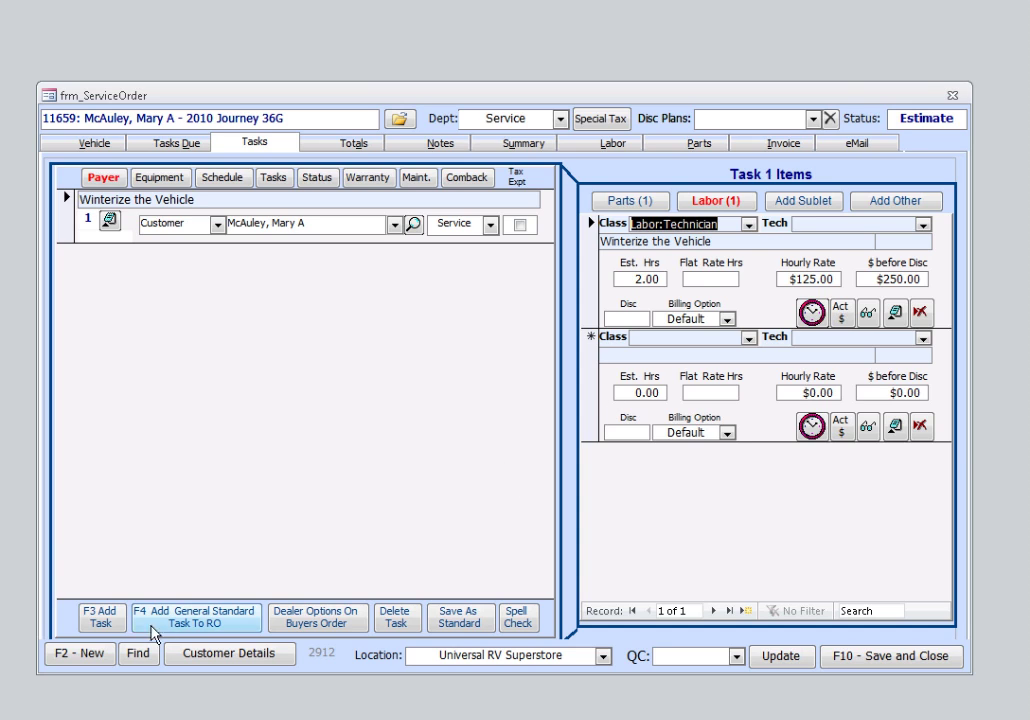
- Add task 2 'Check tires' with a 0.5-hour Labor:Technician labor line
{"action": "left_click", "coordinate": [101, 617]}
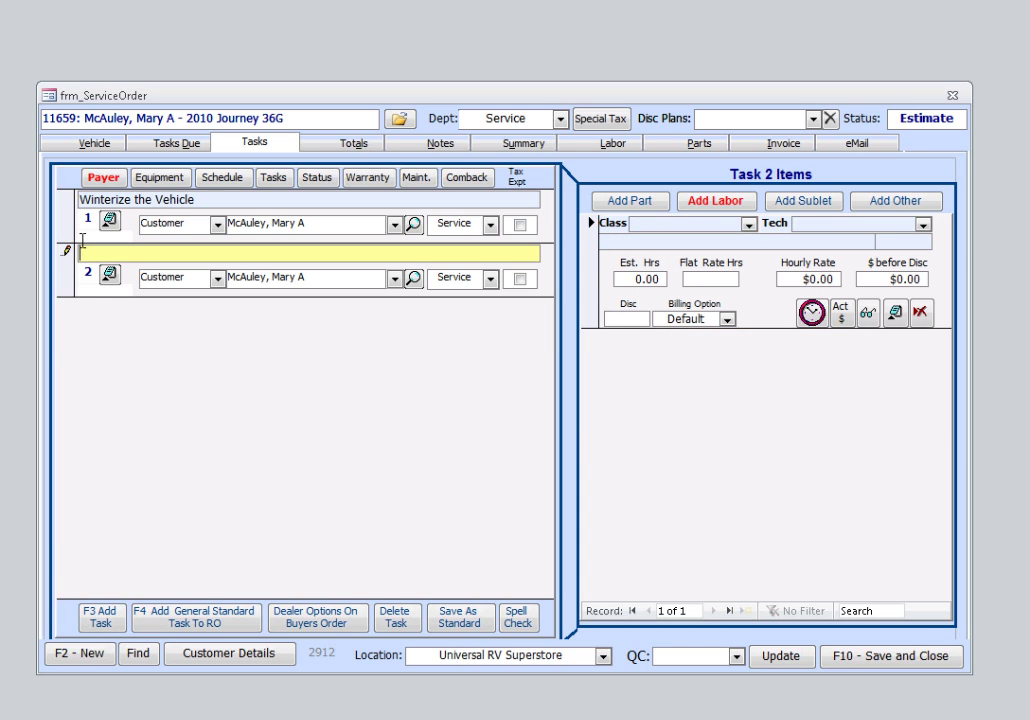
{"action": "type", "text": "Check tires"}
{"action": "left_click", "coordinate": [630, 200]}
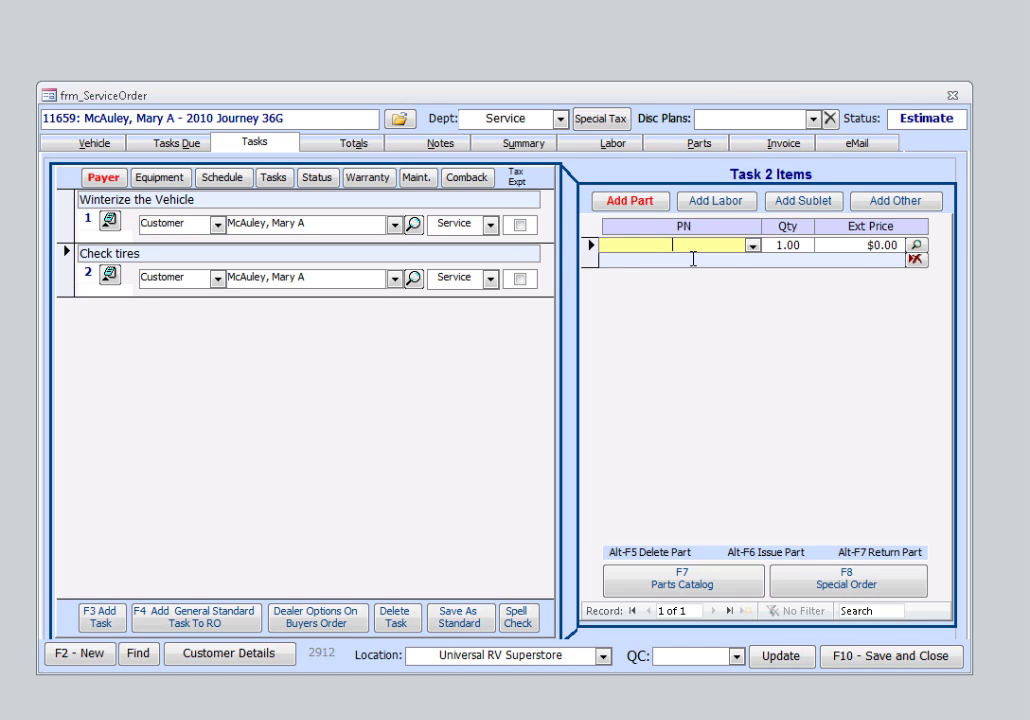
{"action": "left_click", "coordinate": [730, 204]}
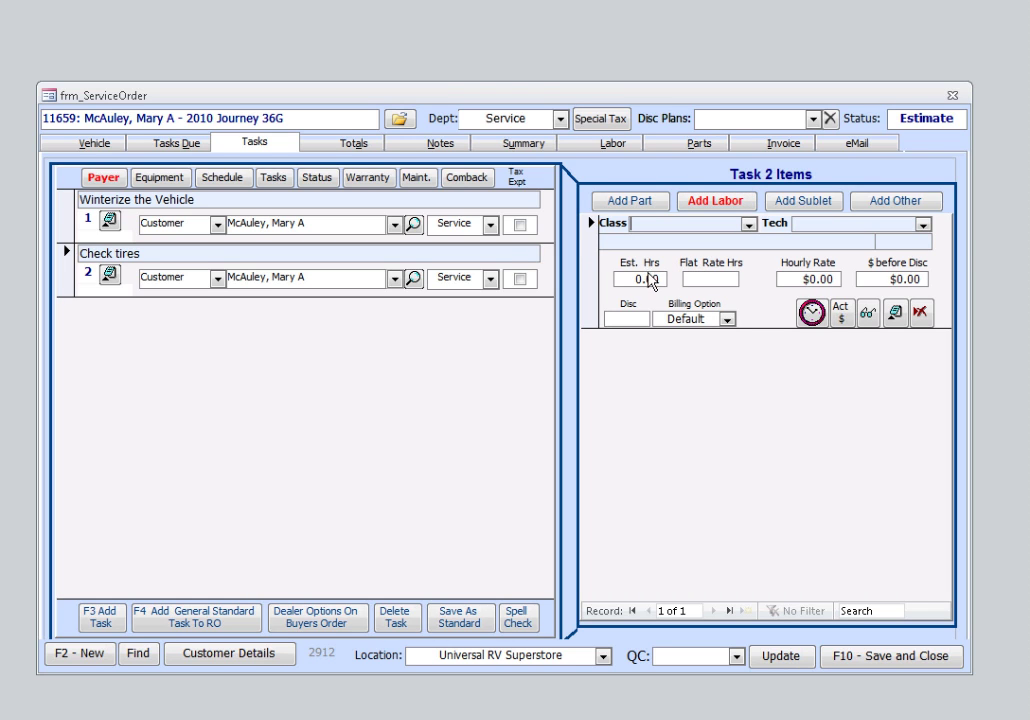
{"action": "double_click", "coordinate": [667, 279]}
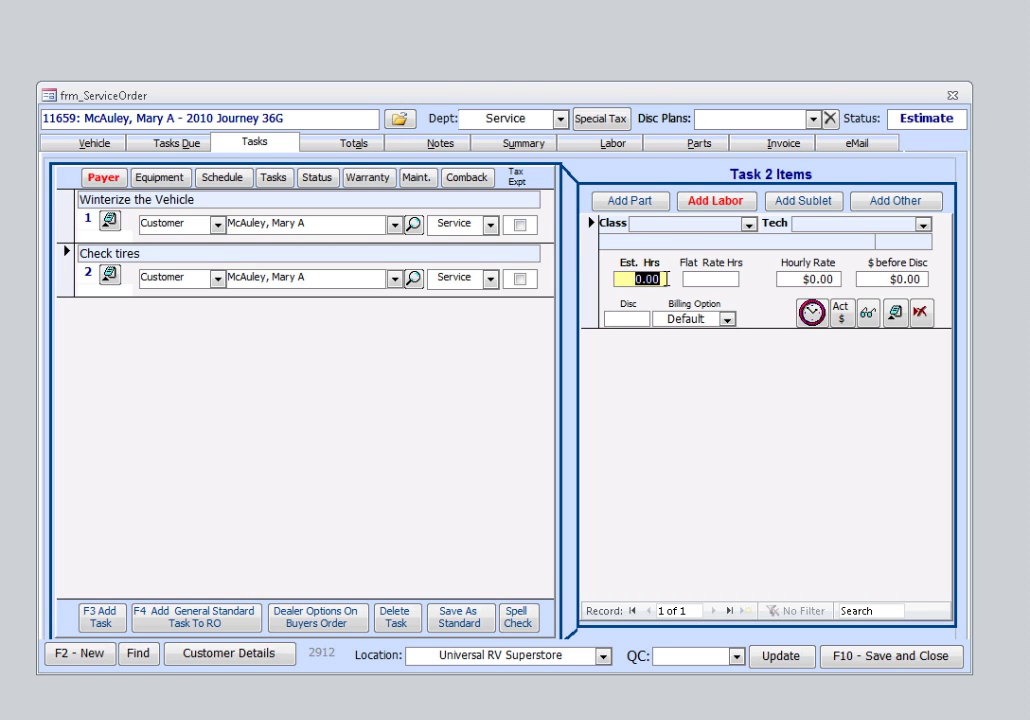
{"action": "type", "text": ".5"}
{"action": "left_click", "coordinate": [749, 224]}
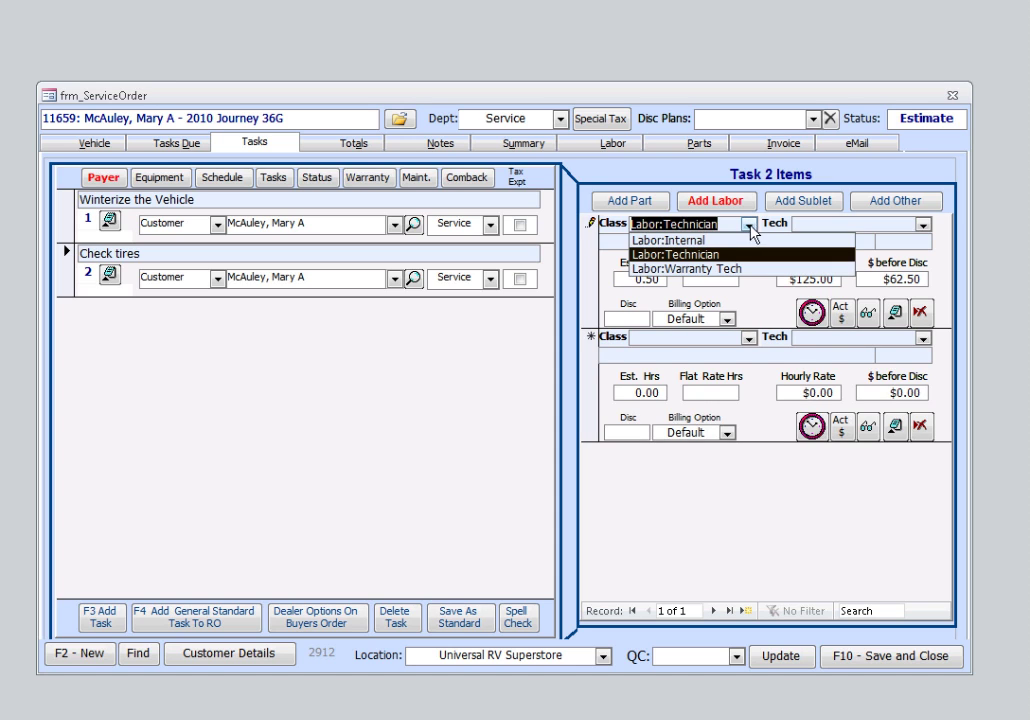
{"action": "left_click", "coordinate": [706, 256]}
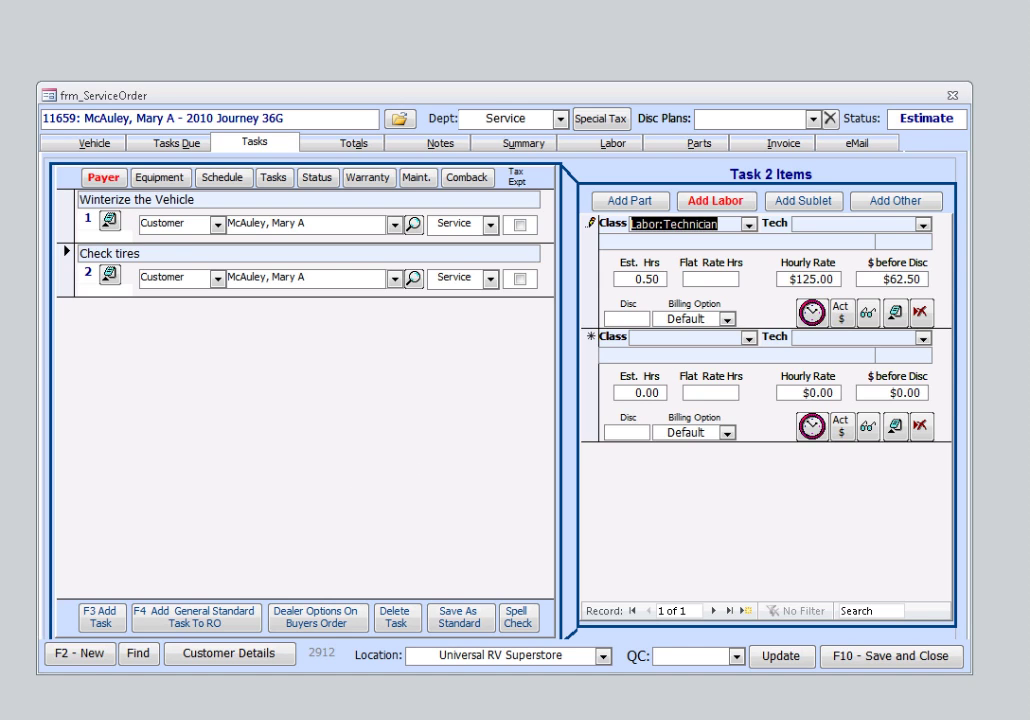
- Note 'Customer hears clicking sound wheile breaking' on Check tires, then add the 2016 WINNEBAGO JOURNEY RECALL task
{"action": "left_click", "coordinate": [110, 274]}
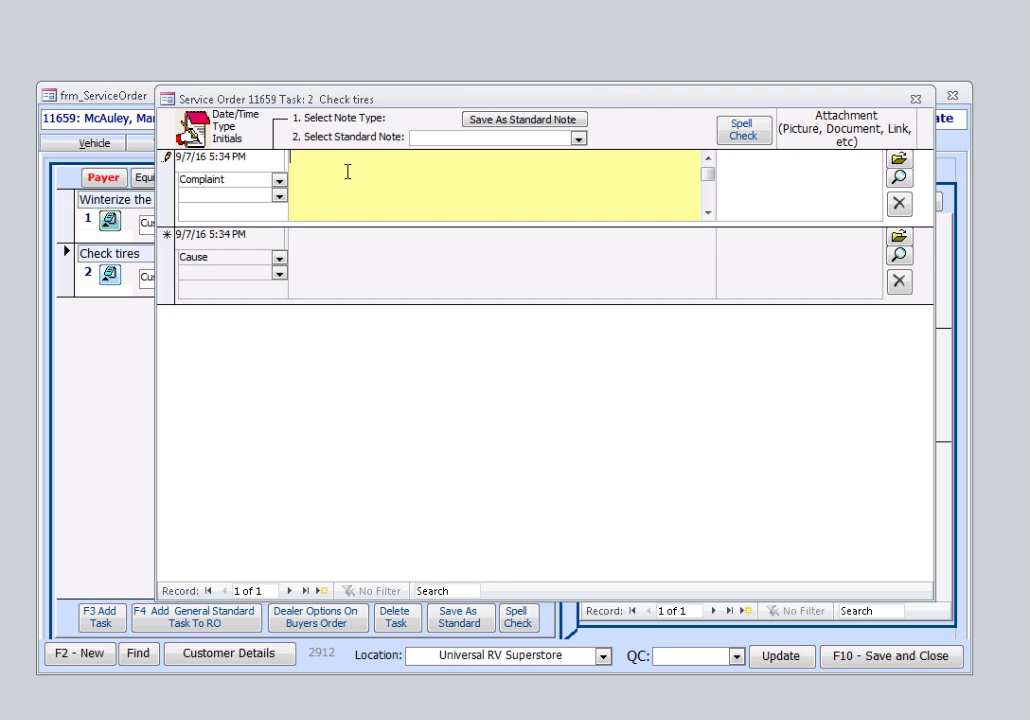
{"action": "type", "text": "Customer hears clicking sound w"}
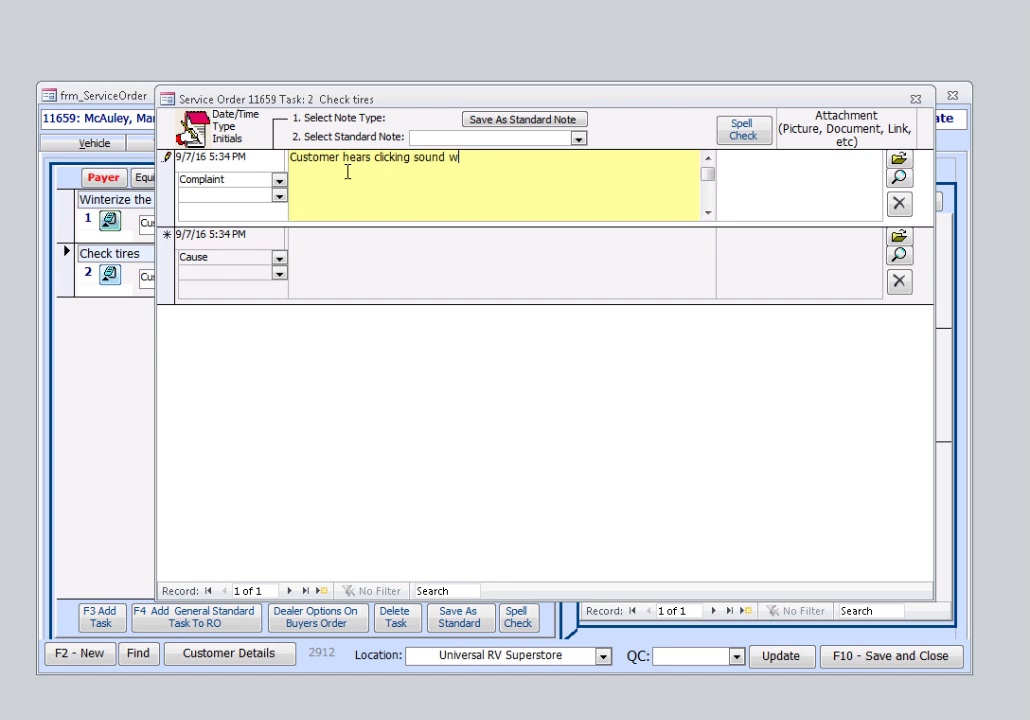
{"action": "type", "text": "heile breaking"}
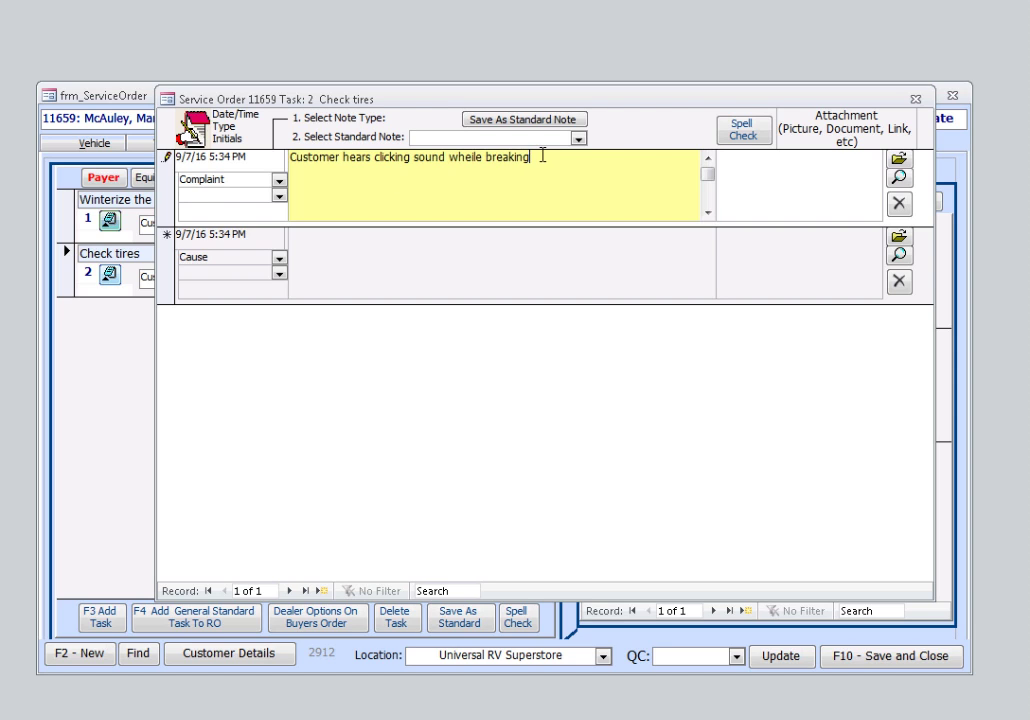
{"action": "left_click", "coordinate": [915, 100]}
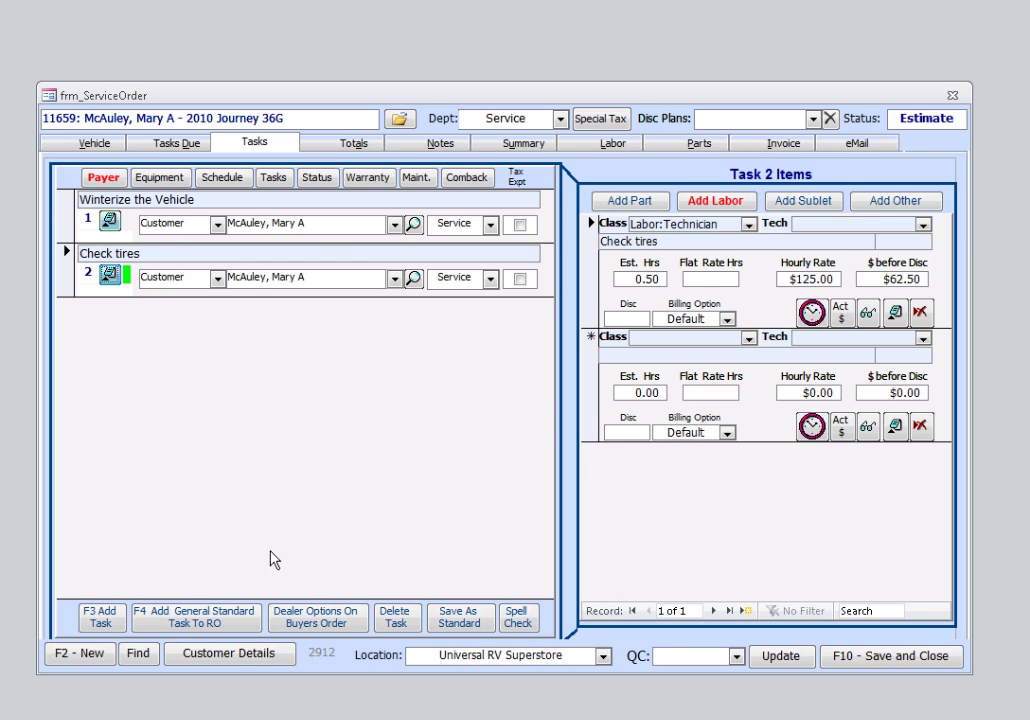
{"action": "left_click", "coordinate": [241, 628]}
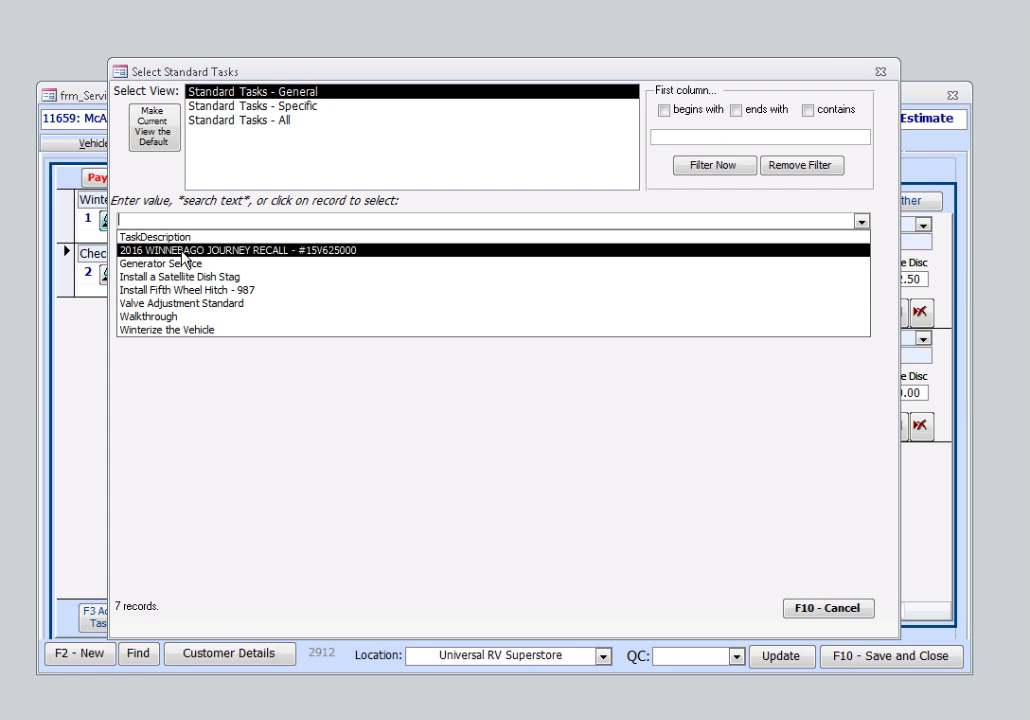
{"action": "left_click", "coordinate": [222, 251]}
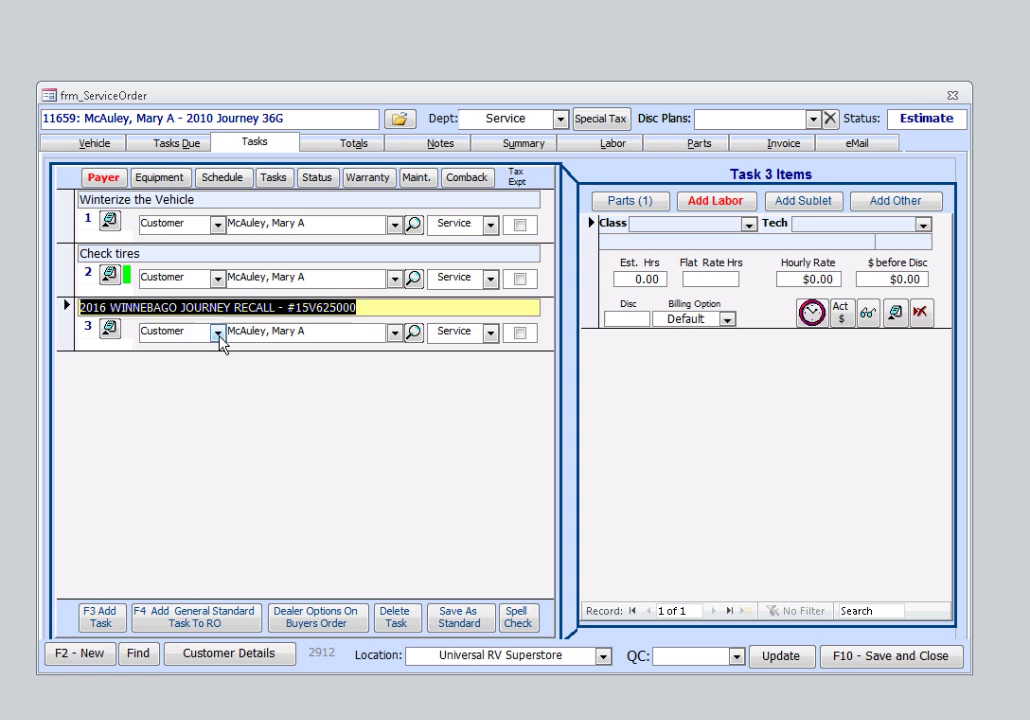
- Change task 3's payer from Customer to Warranty, billed to Winnebago Industries
{"action": "left_click", "coordinate": [217, 334]}
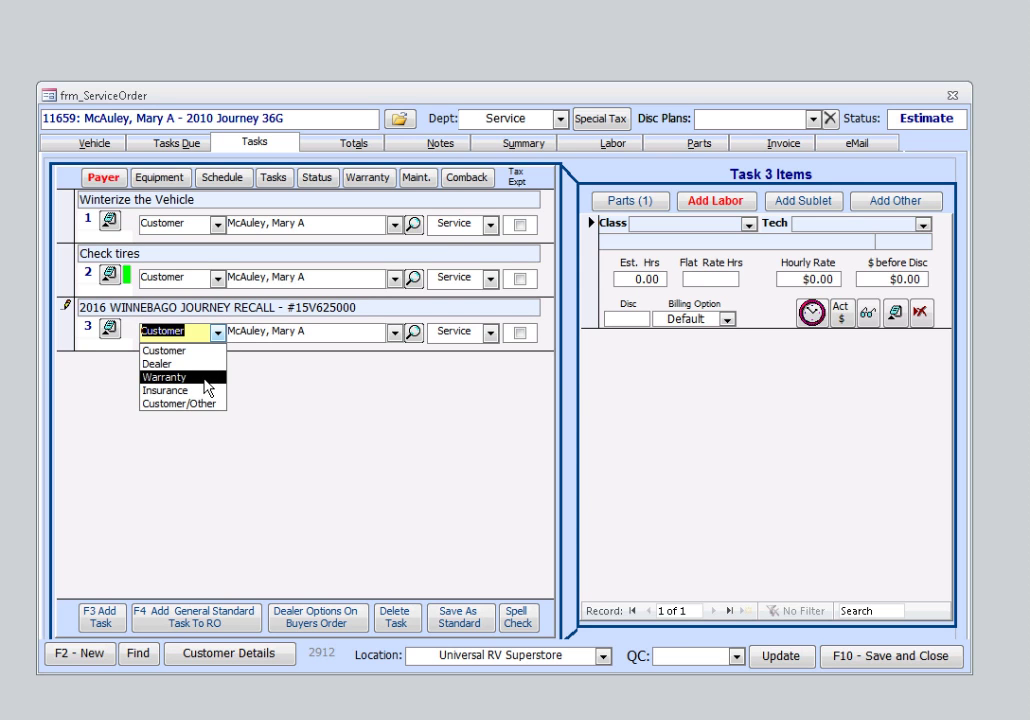
{"action": "left_click", "coordinate": [205, 378]}
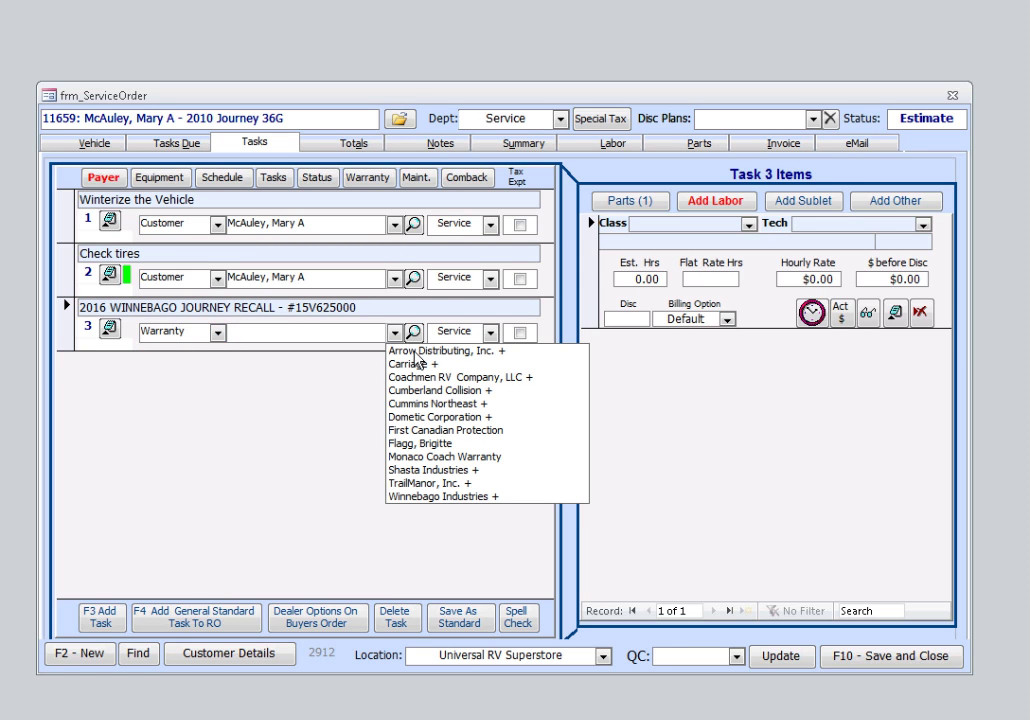
{"action": "left_click", "coordinate": [458, 506]}
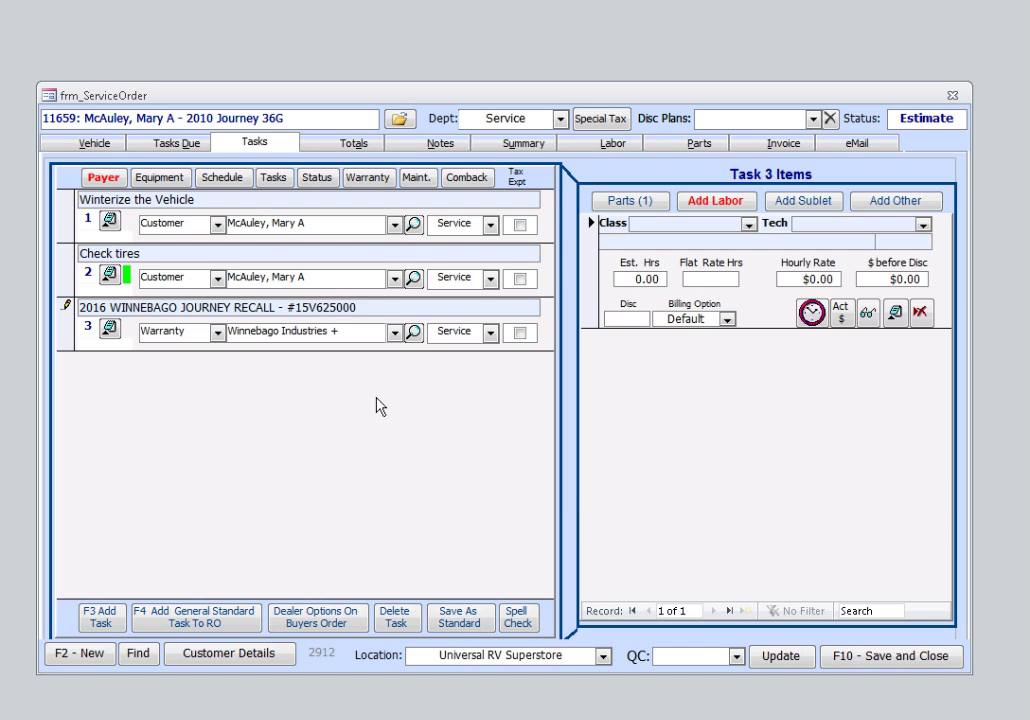
- Write 'lp leak' as task 3's complaint and attach DSC_0454-Propane-pigtail-hose-leak.jpg
{"action": "left_click", "coordinate": [110, 330]}
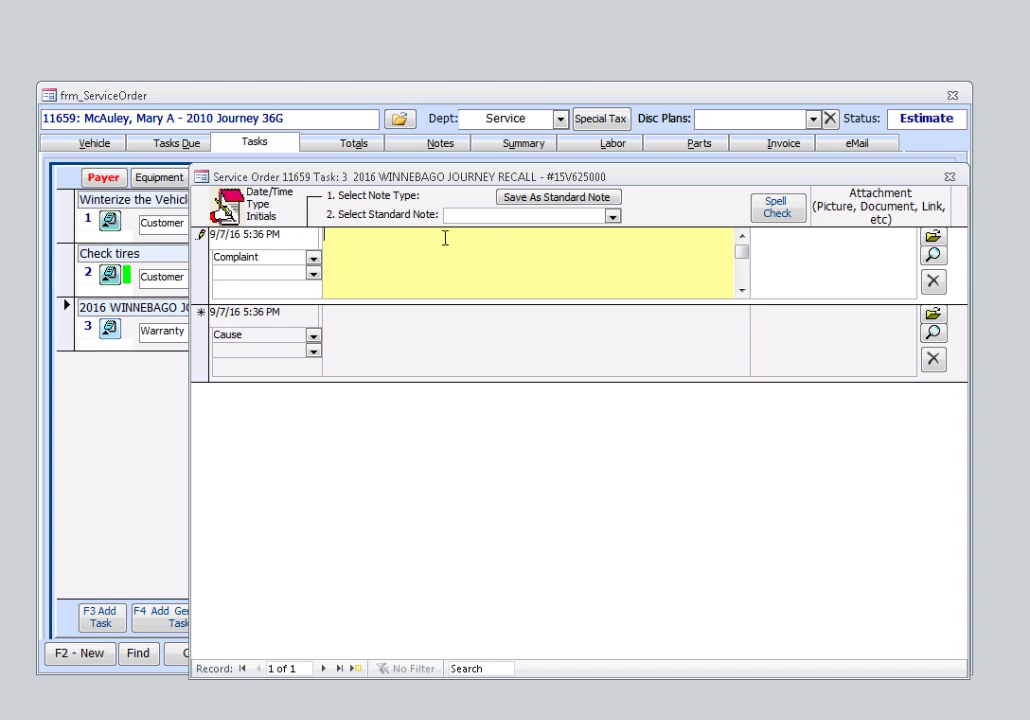
{"action": "type", "text": "lp leak"}
{"action": "left_click", "coordinate": [933, 236]}
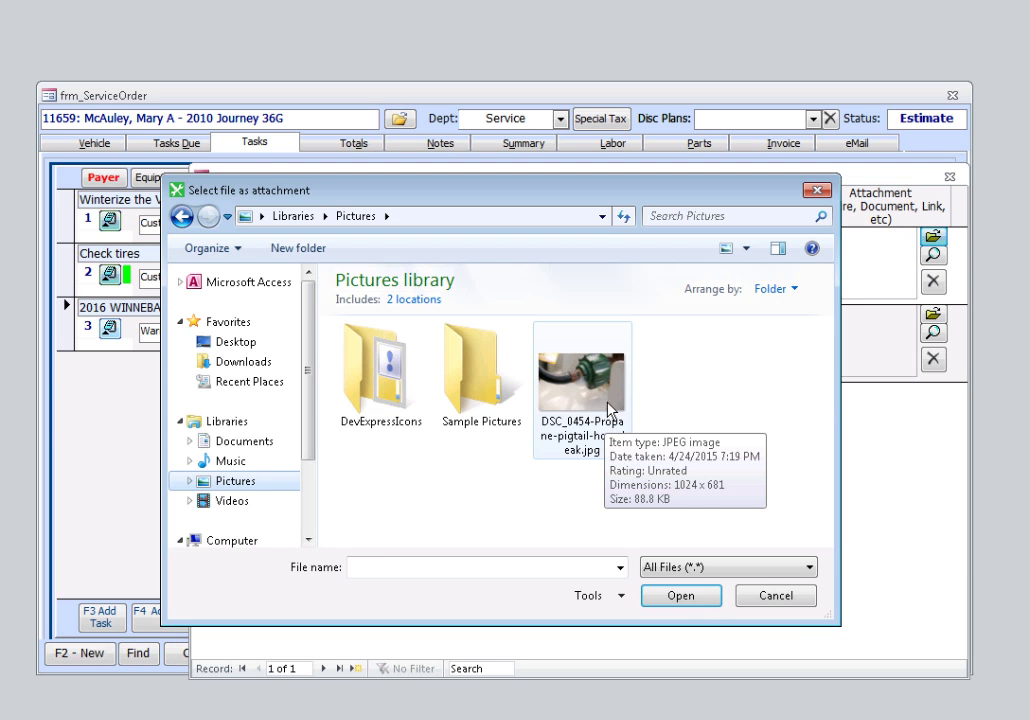
{"action": "left_click", "coordinate": [608, 408]}
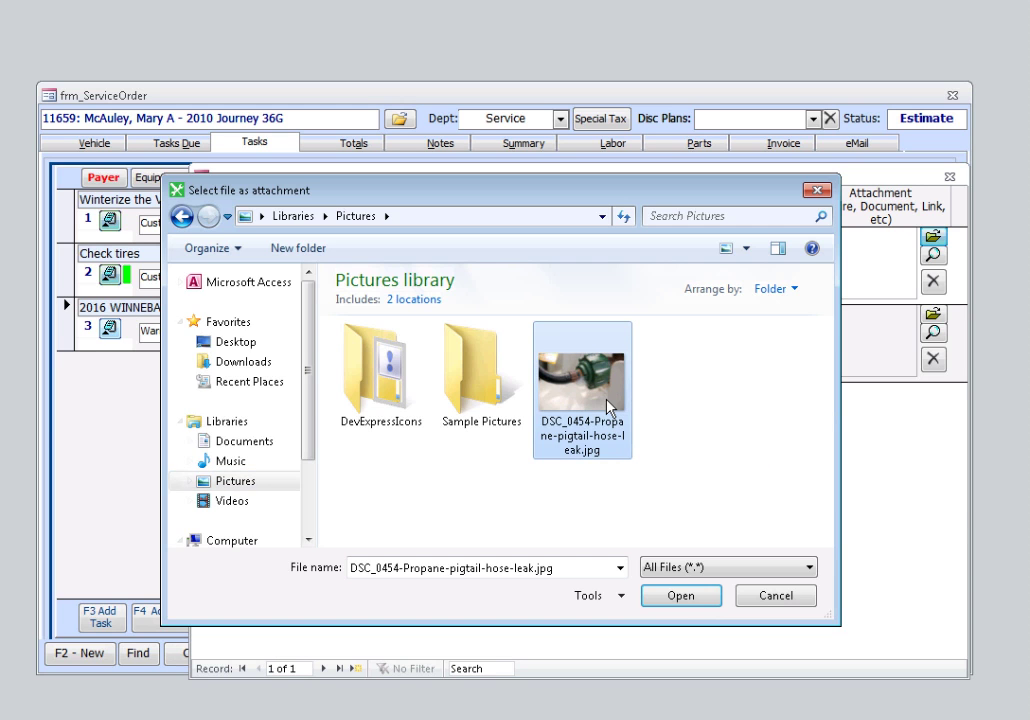
{"action": "left_click", "coordinate": [672, 598]}
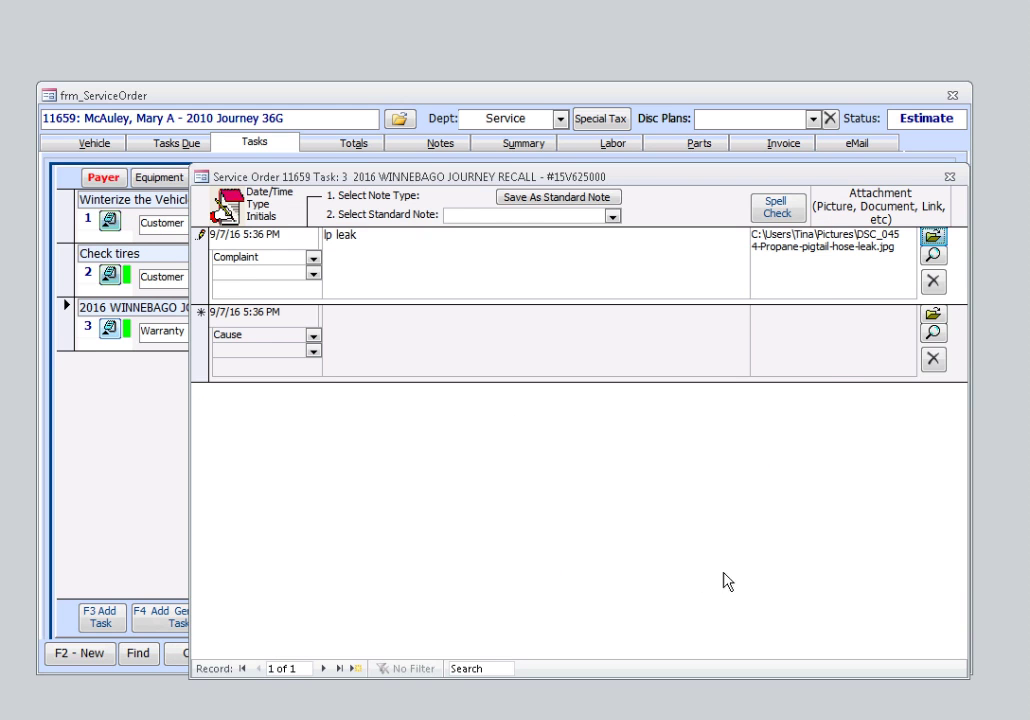
{"action": "left_click", "coordinate": [953, 178]}
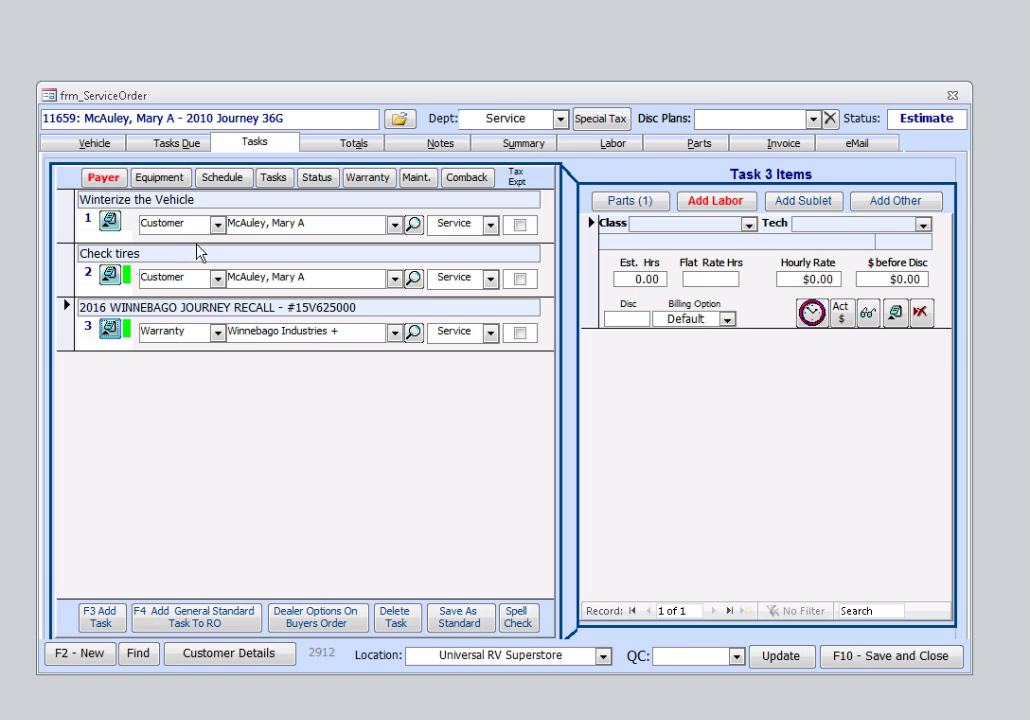
{"action": "left_click", "coordinate": [66, 233]}
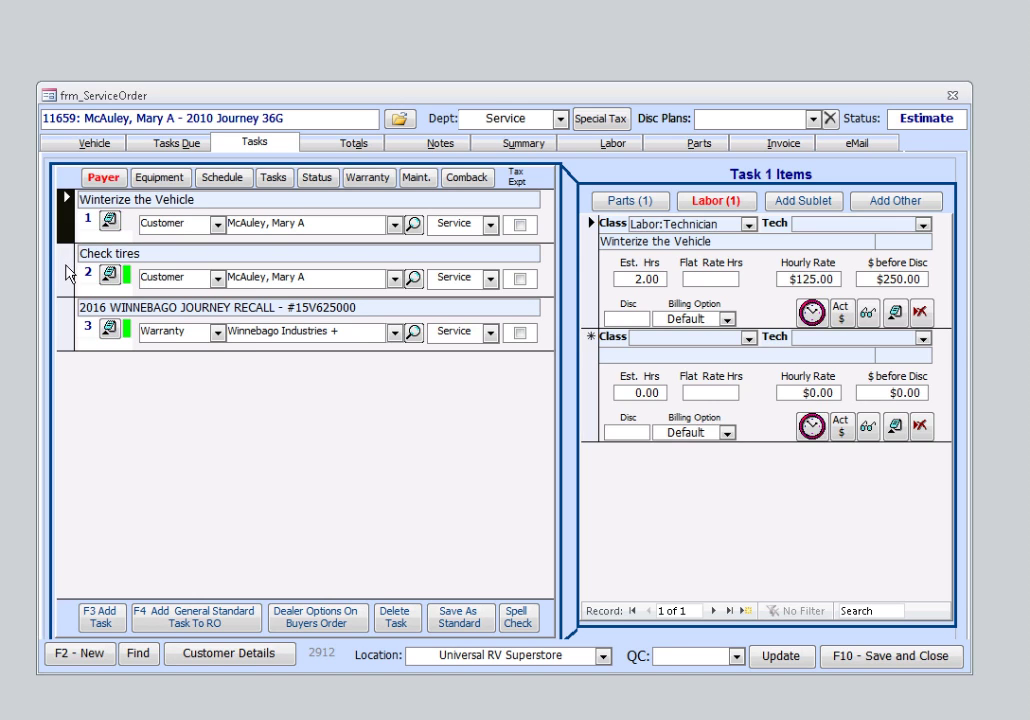
{"action": "left_click", "coordinate": [64, 266]}
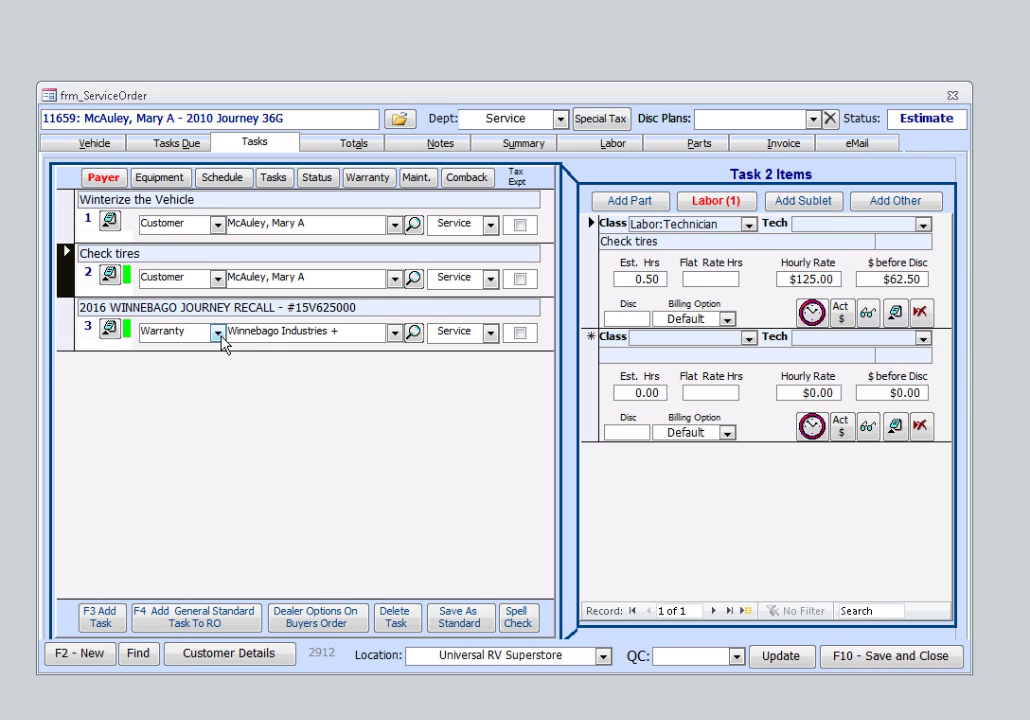
{"action": "left_click", "coordinate": [217, 336]}
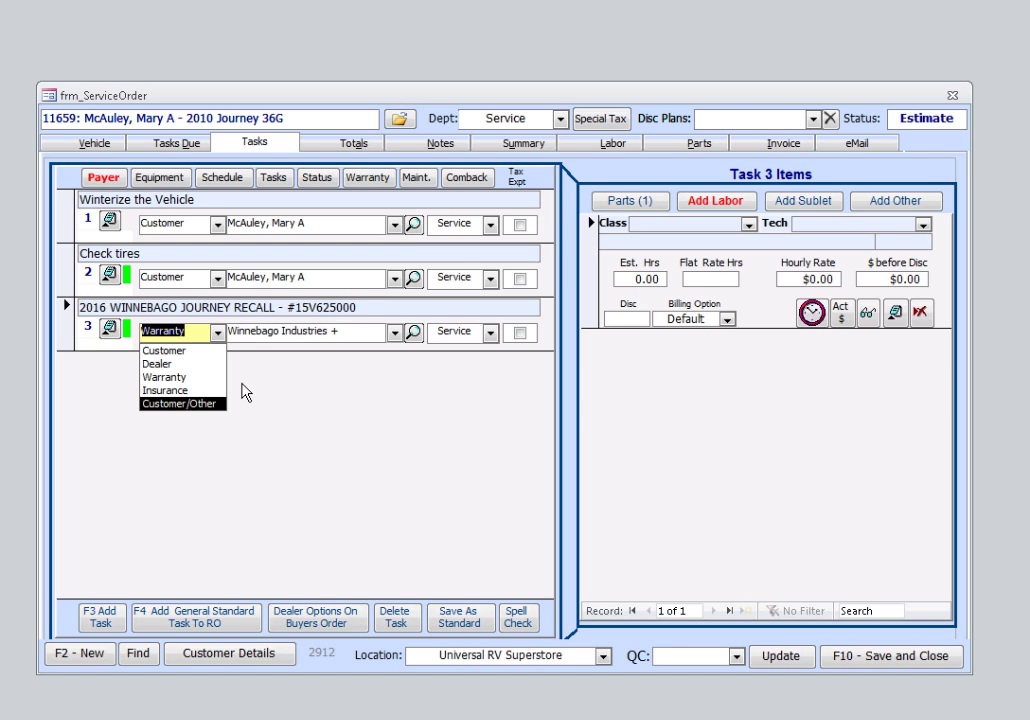
{"action": "left_click", "coordinate": [632, 223]}
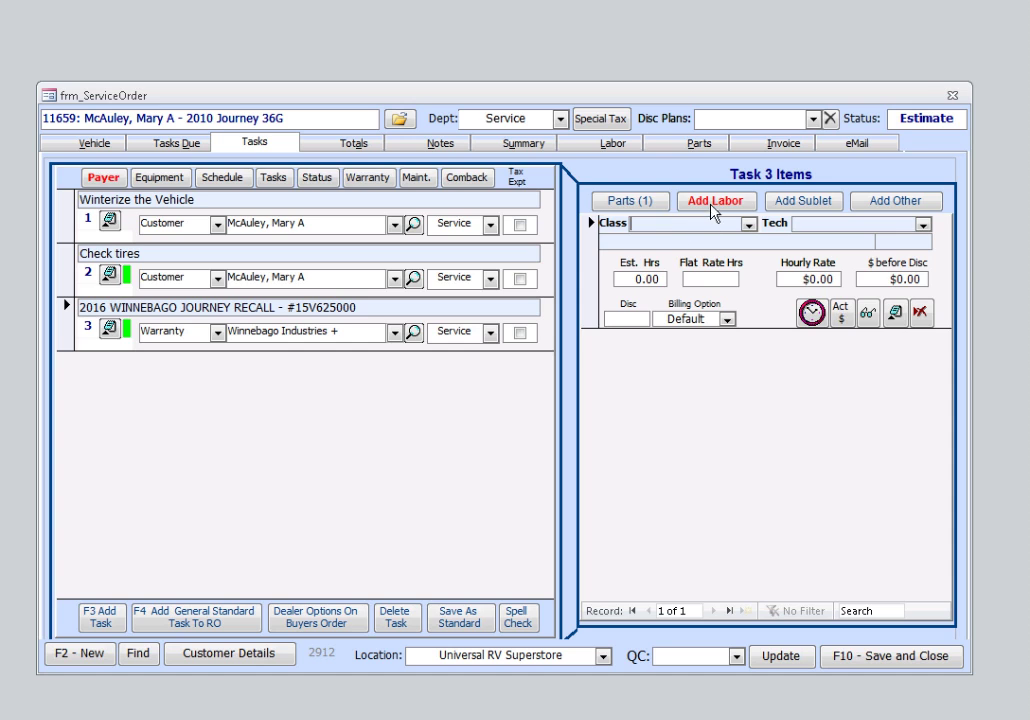
- Give the recall task a 0.50-hour Labor:Warranty Tech line, then view the order Summary
{"action": "left_click", "coordinate": [749, 226]}
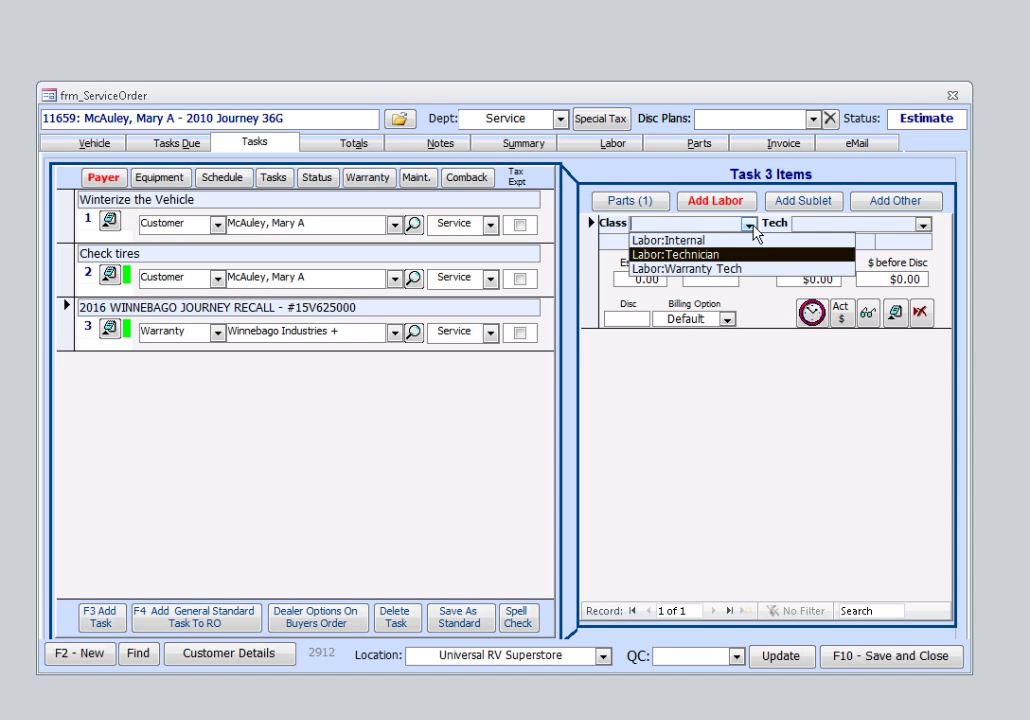
{"action": "left_click", "coordinate": [710, 270]}
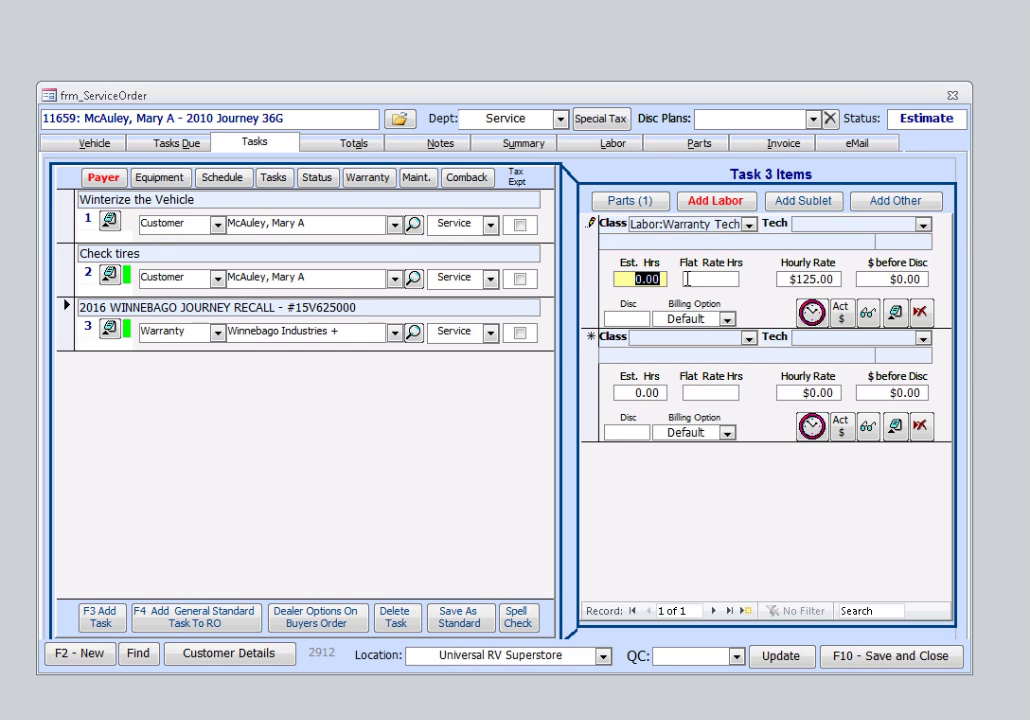
{"action": "type", "text": ".50"}
{"action": "left_click", "coordinate": [640, 204]}
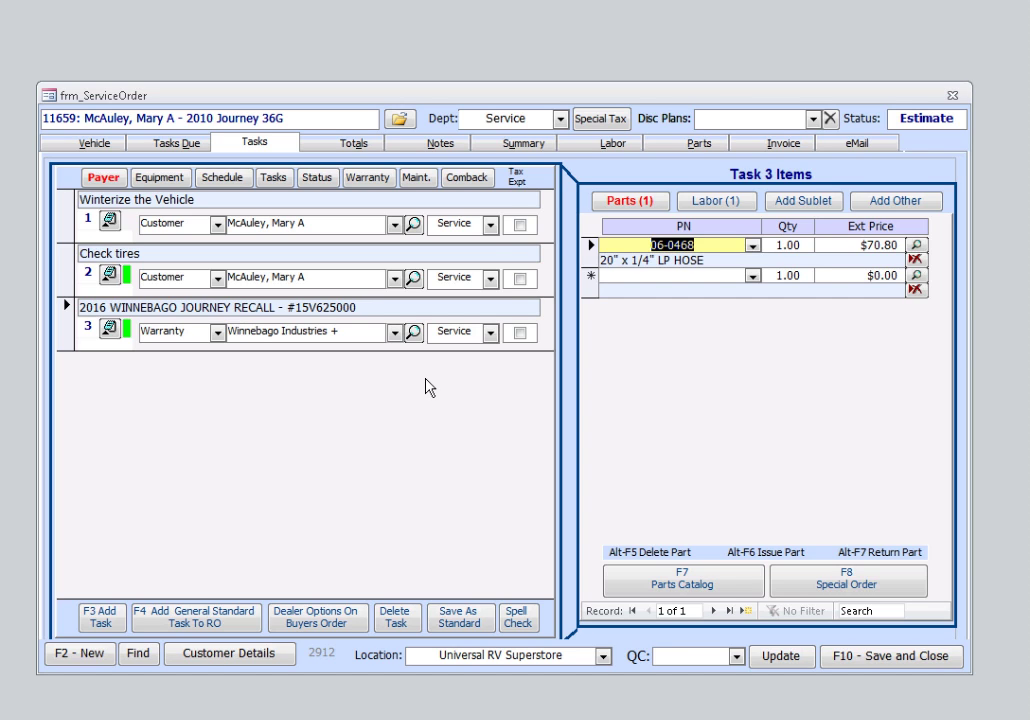
{"action": "left_click", "coordinate": [515, 145]}
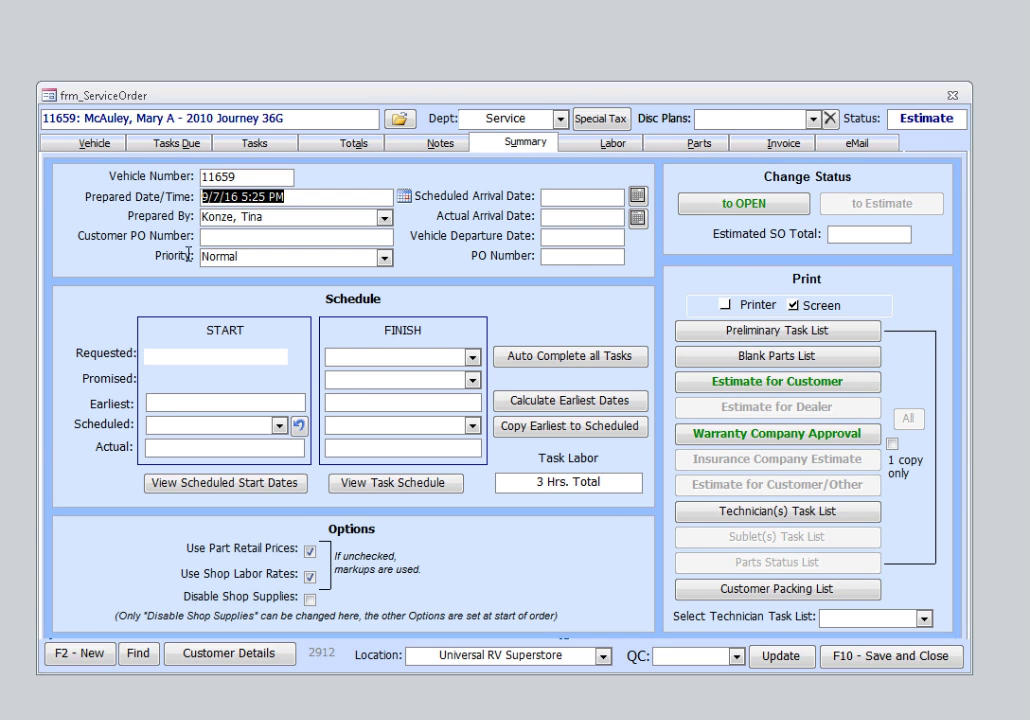
- Pick September 7, 2016 from the popup calendar as order 11659's promised finish date
{"action": "left_click", "coordinate": [472, 380]}
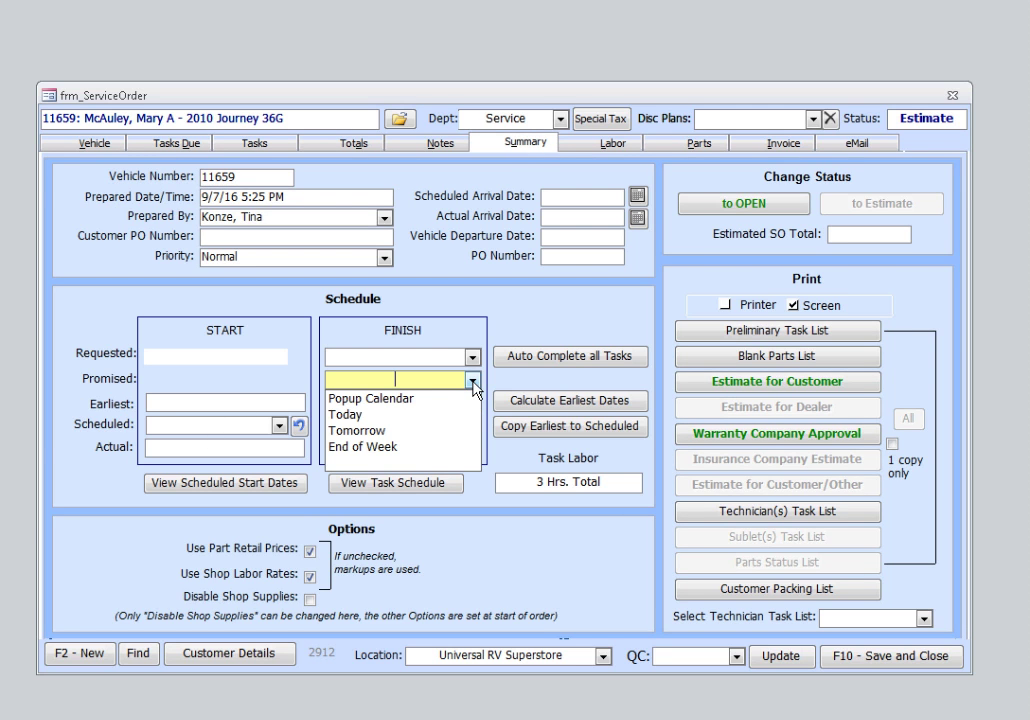
{"action": "left_click", "coordinate": [407, 400]}
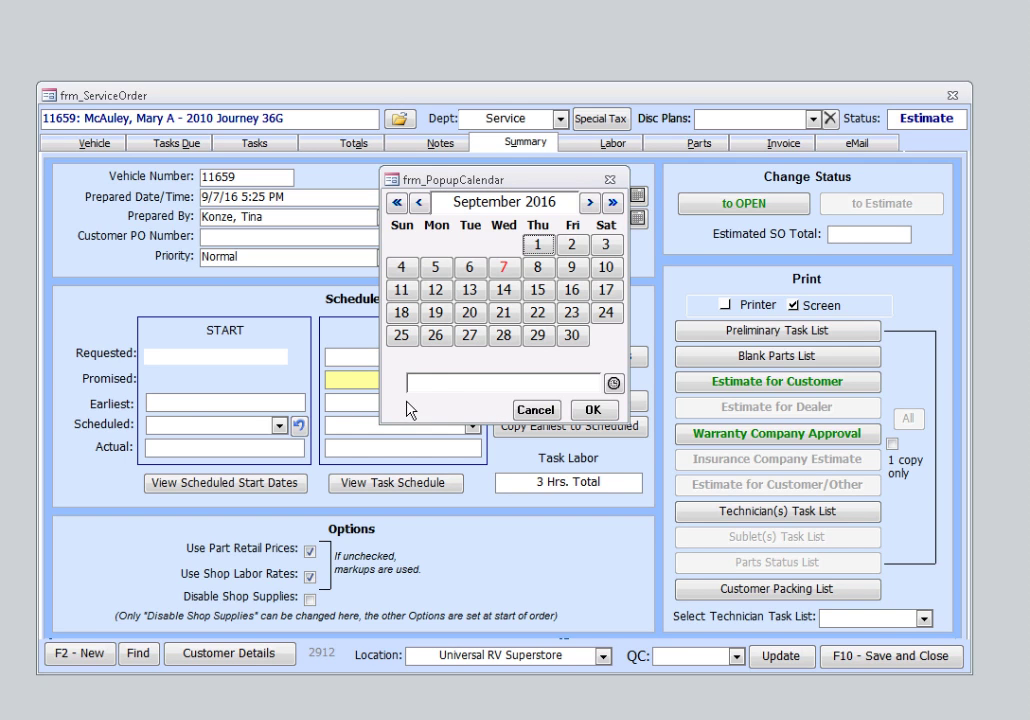
{"action": "left_click", "coordinate": [504, 270]}
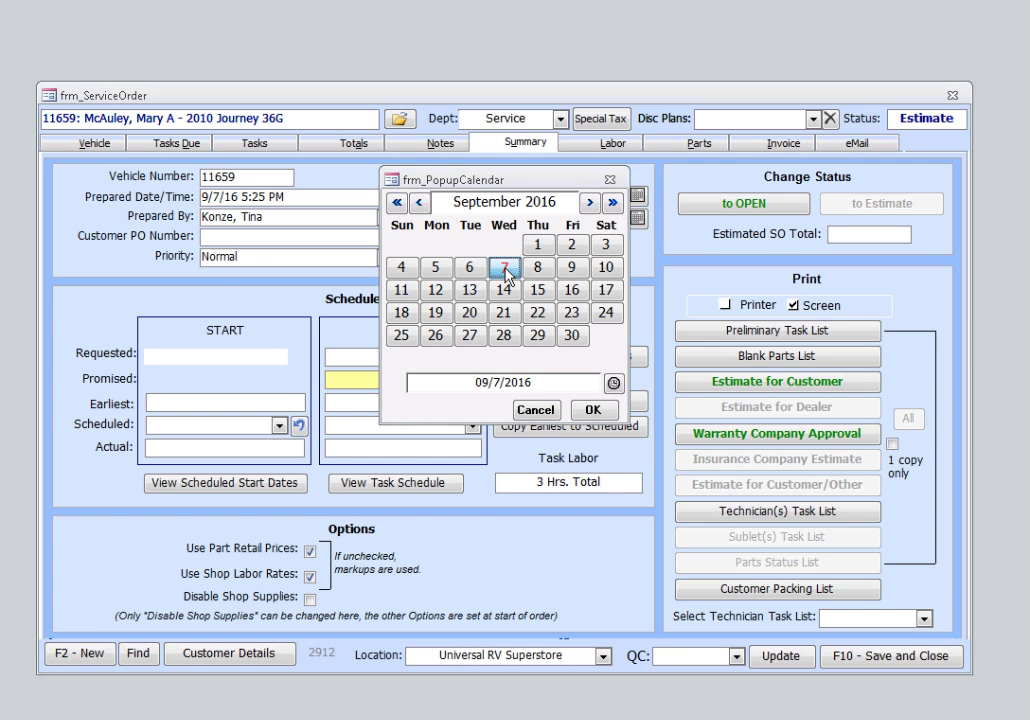
{"action": "left_click", "coordinate": [592, 410]}
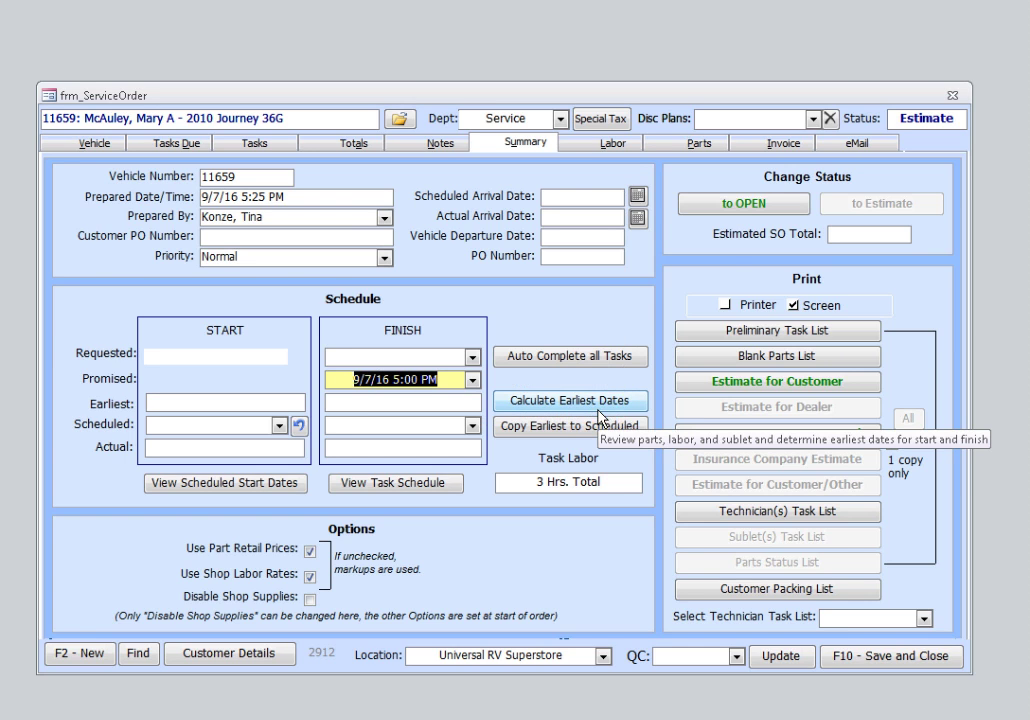
- Change order 11659 from Estimate to Open, then preview the customer estimate and warranty company approval reports
{"action": "left_click", "coordinate": [743, 208]}
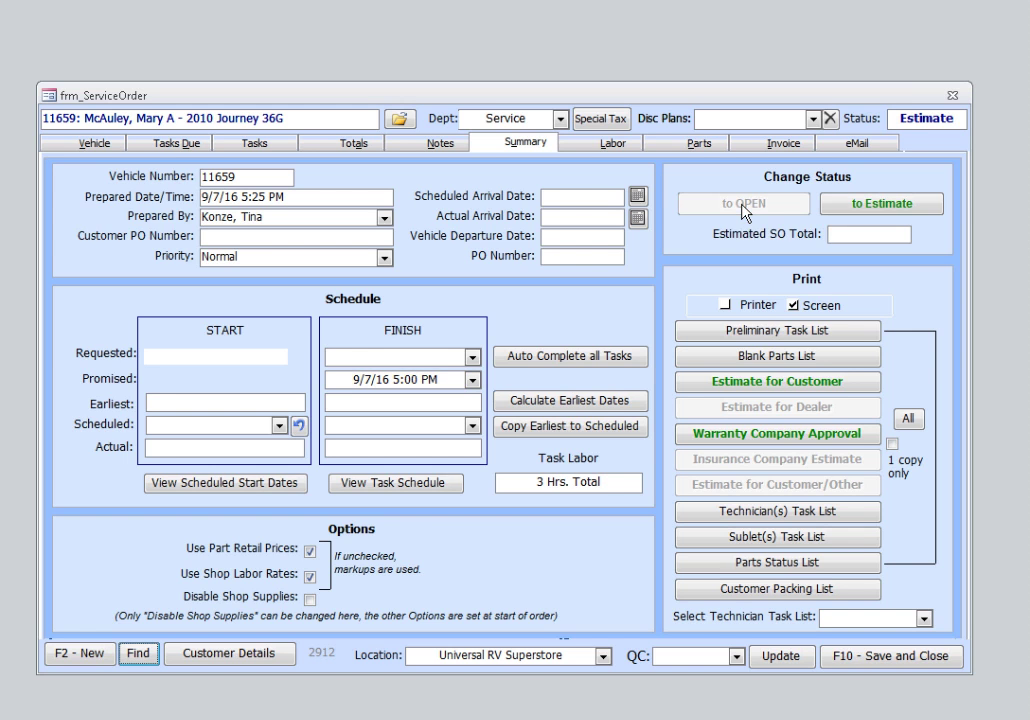
{"action": "left_click", "coordinate": [770, 384]}
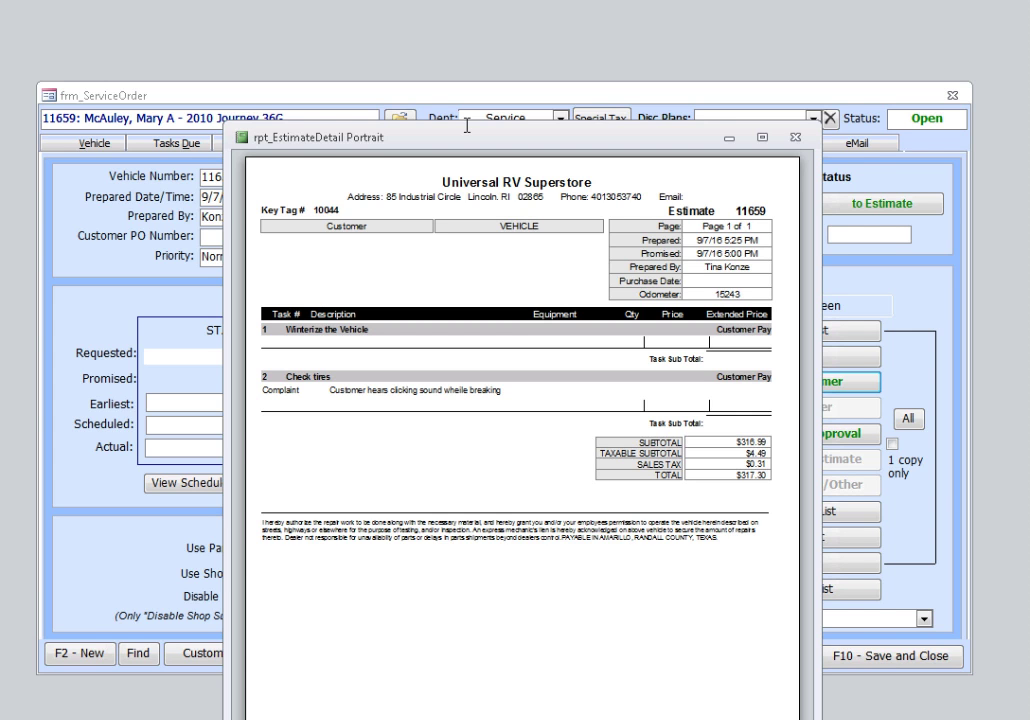
{"action": "left_click", "coordinate": [795, 137]}
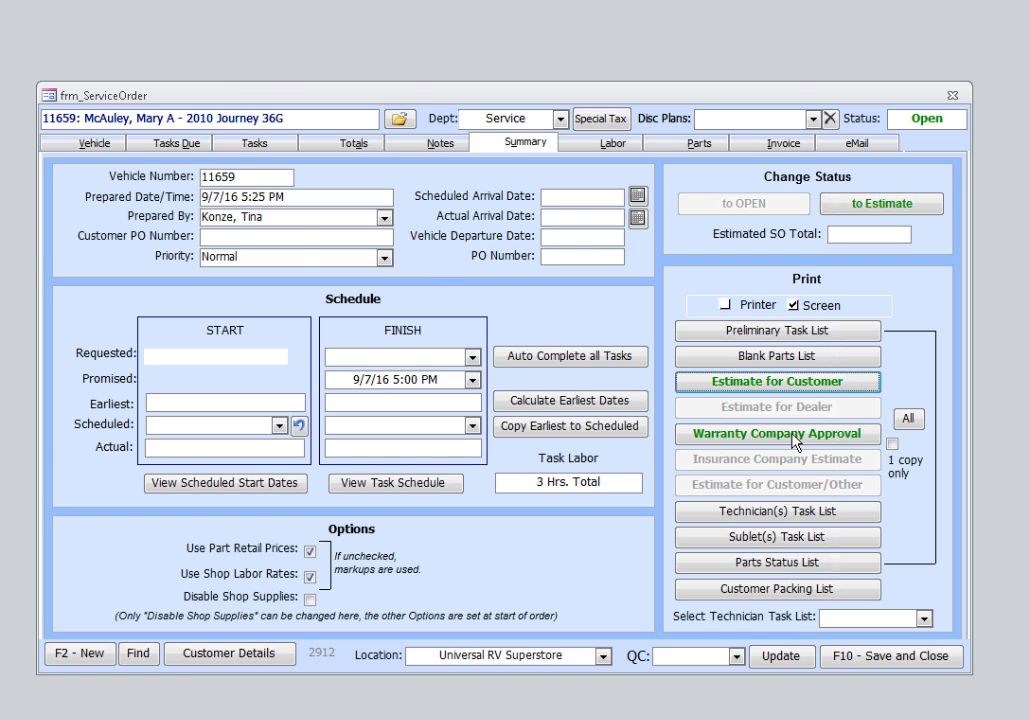
{"action": "left_click", "coordinate": [795, 437]}
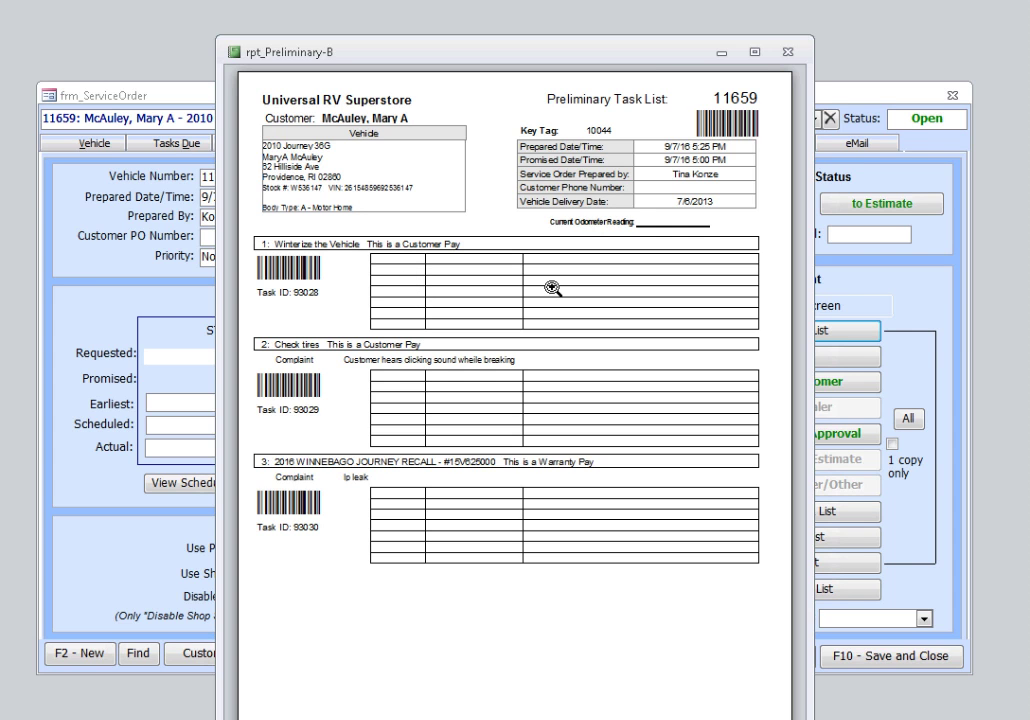
- Close the preliminary task list, then preview the blank parts list and technician task list for order 11659
{"action": "left_click", "coordinate": [788, 51]}
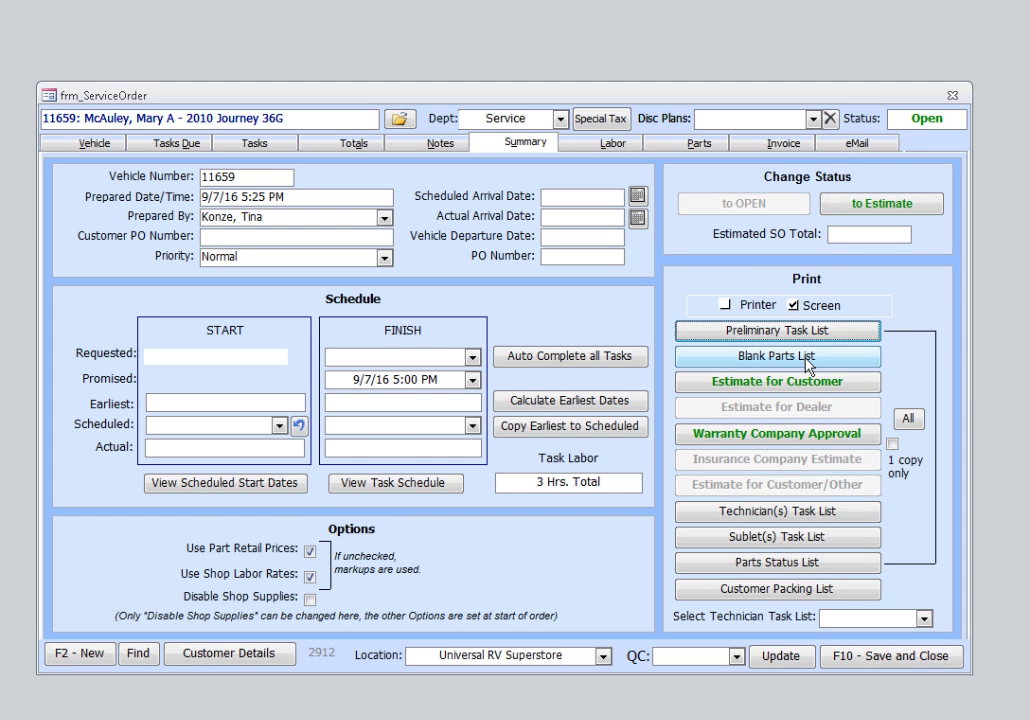
{"action": "left_click", "coordinate": [808, 365]}
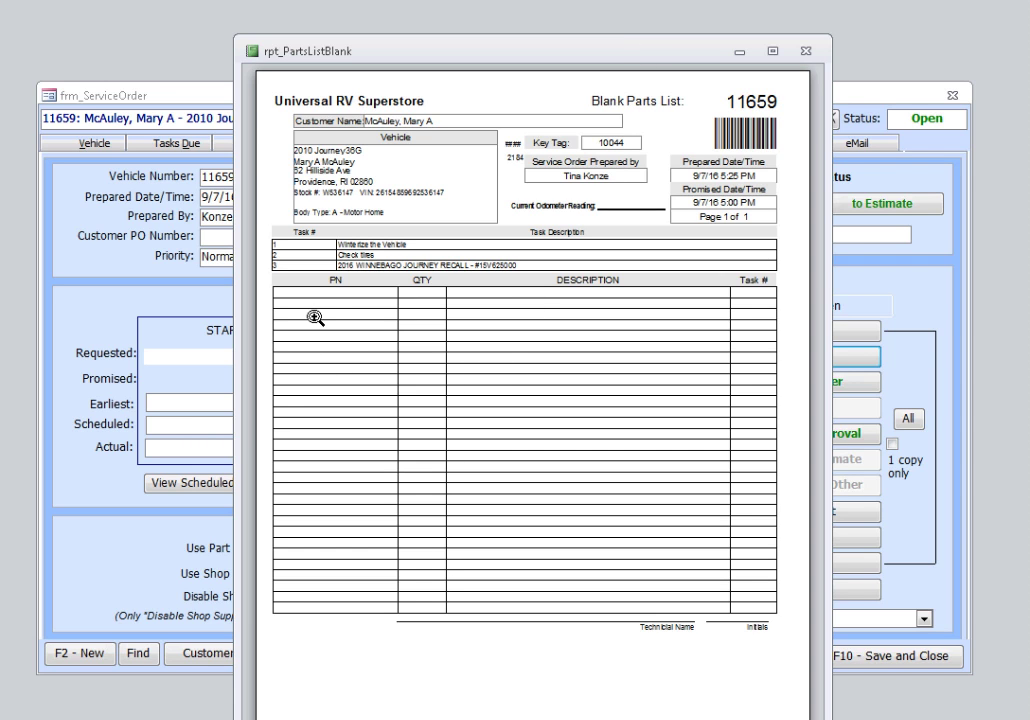
{"action": "left_click", "coordinate": [806, 50]}
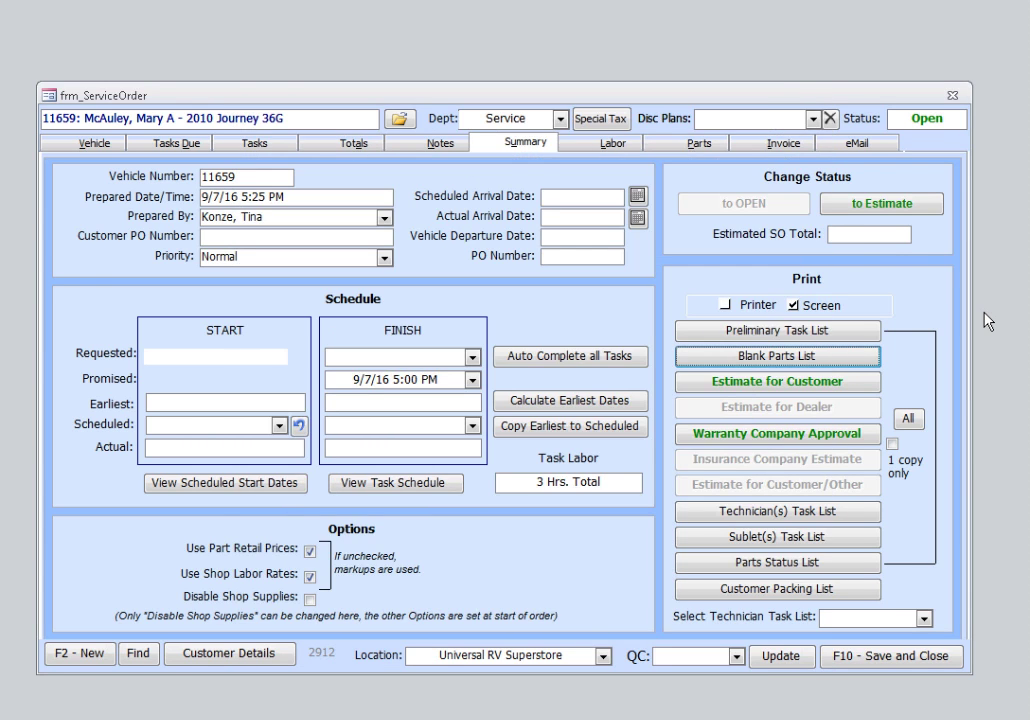
{"action": "left_click", "coordinate": [765, 514]}
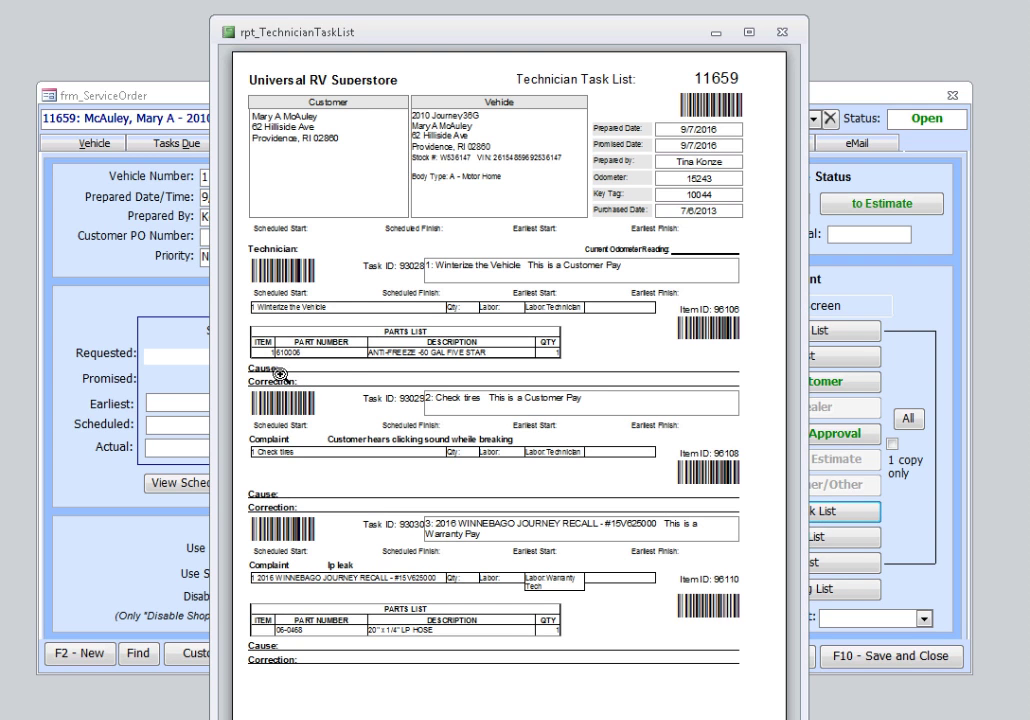